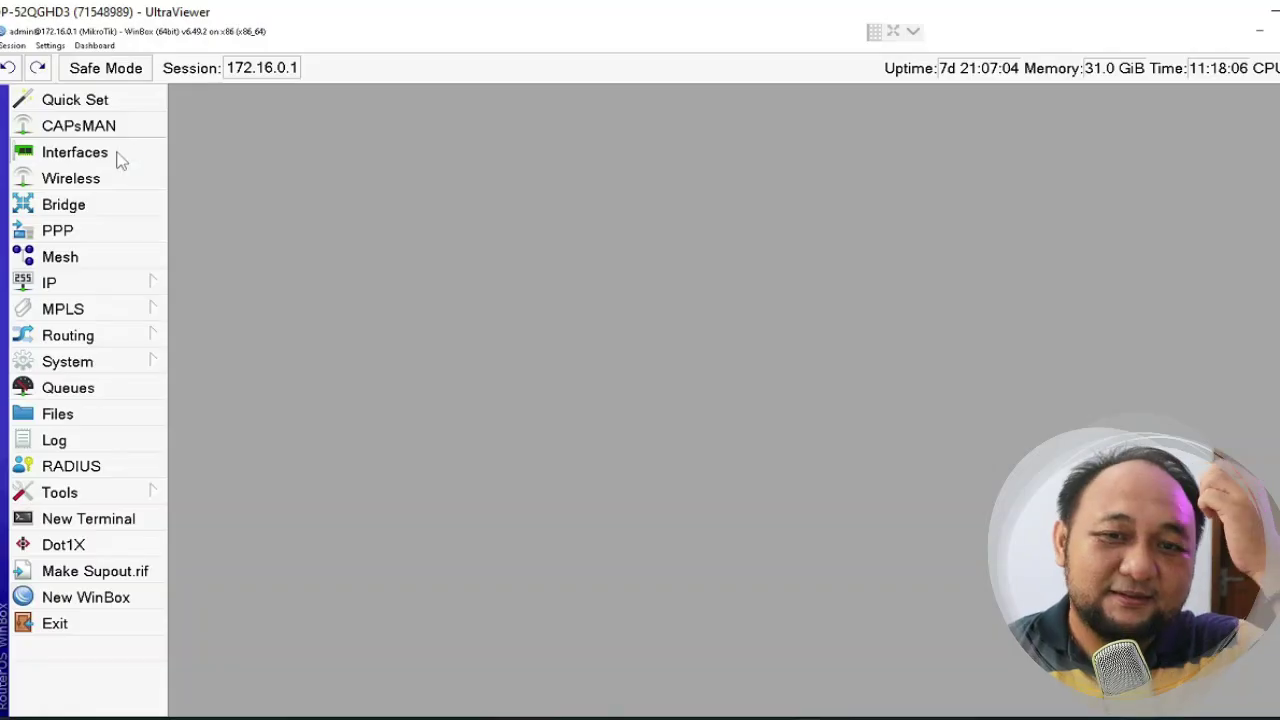
- Open the interface list, then inspect the router's system resources, including its CPU count and CPU frequency
{"action": "left_click", "coordinate": [117, 158]}
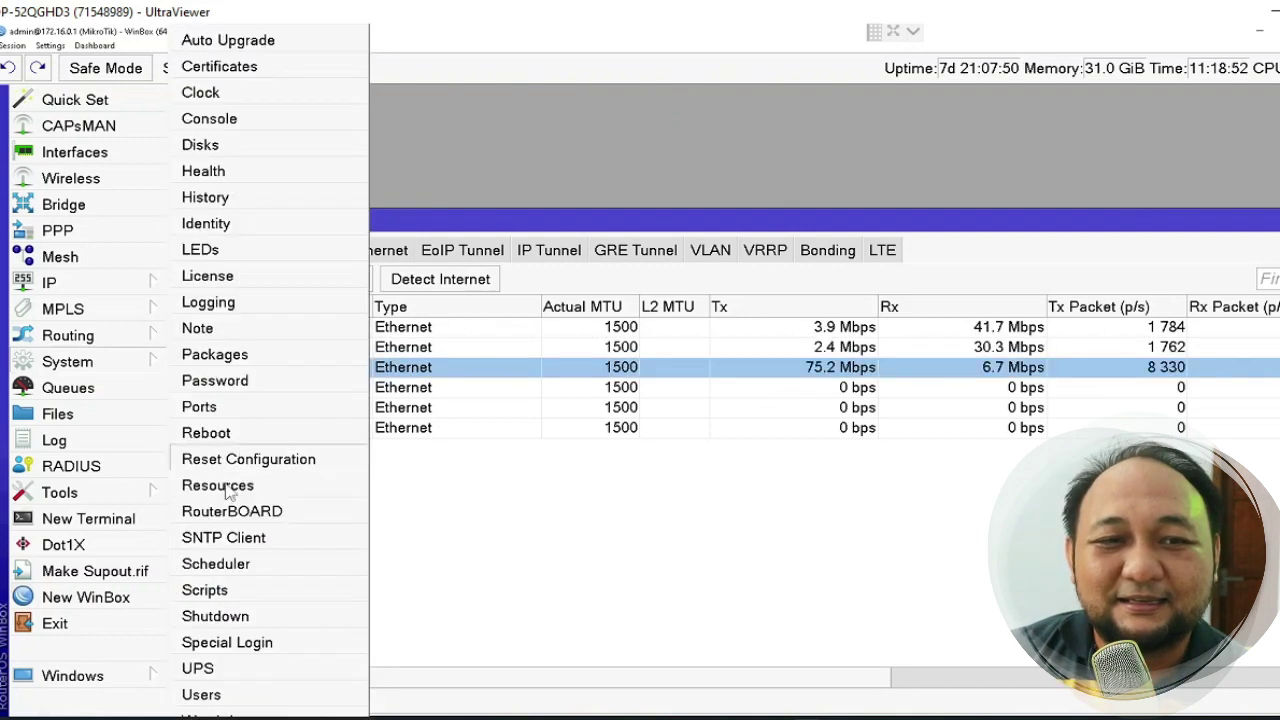
{"action": "left_click", "coordinate": [227, 488]}
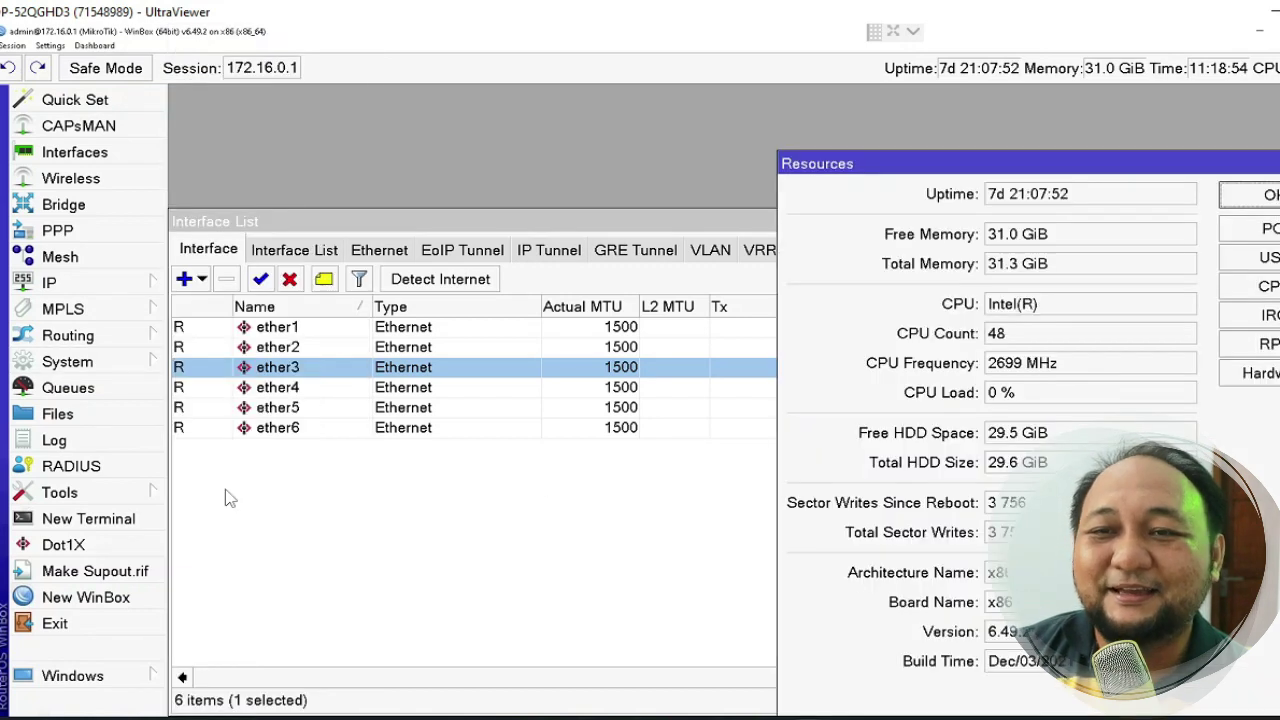
{"action": "double_click", "coordinate": [1030, 340]}
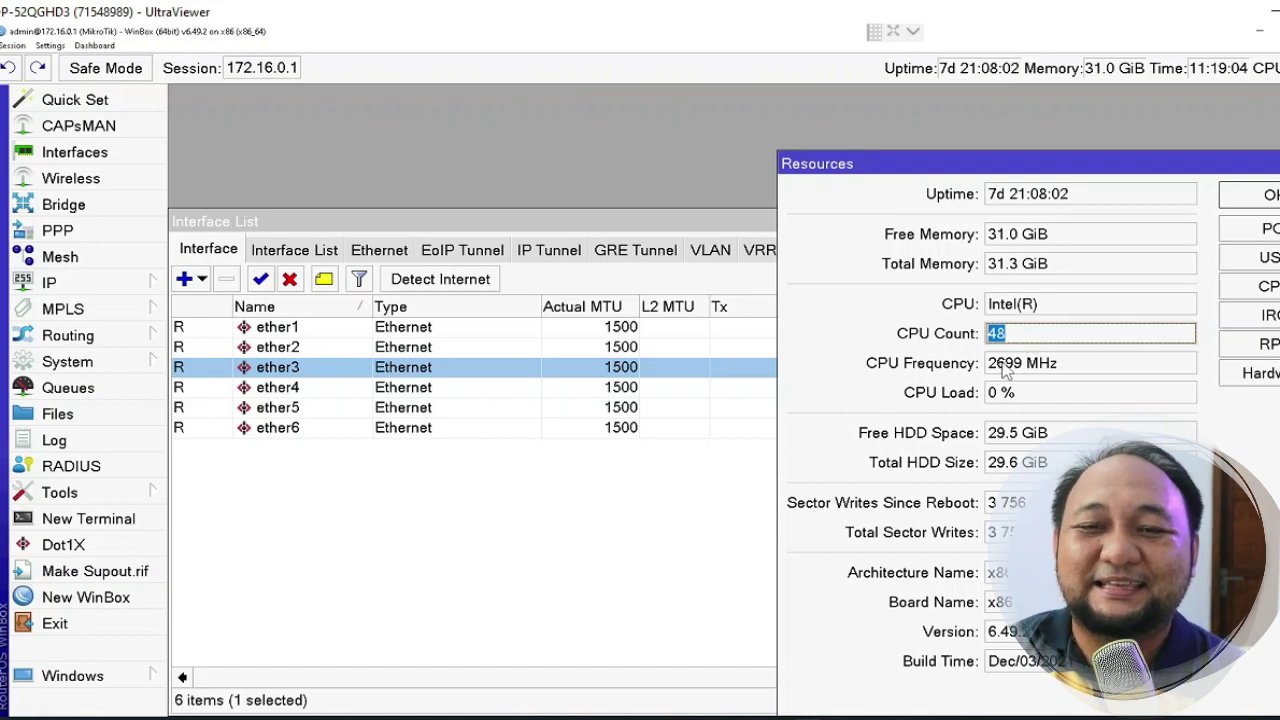
{"action": "left_click", "coordinate": [1010, 368]}
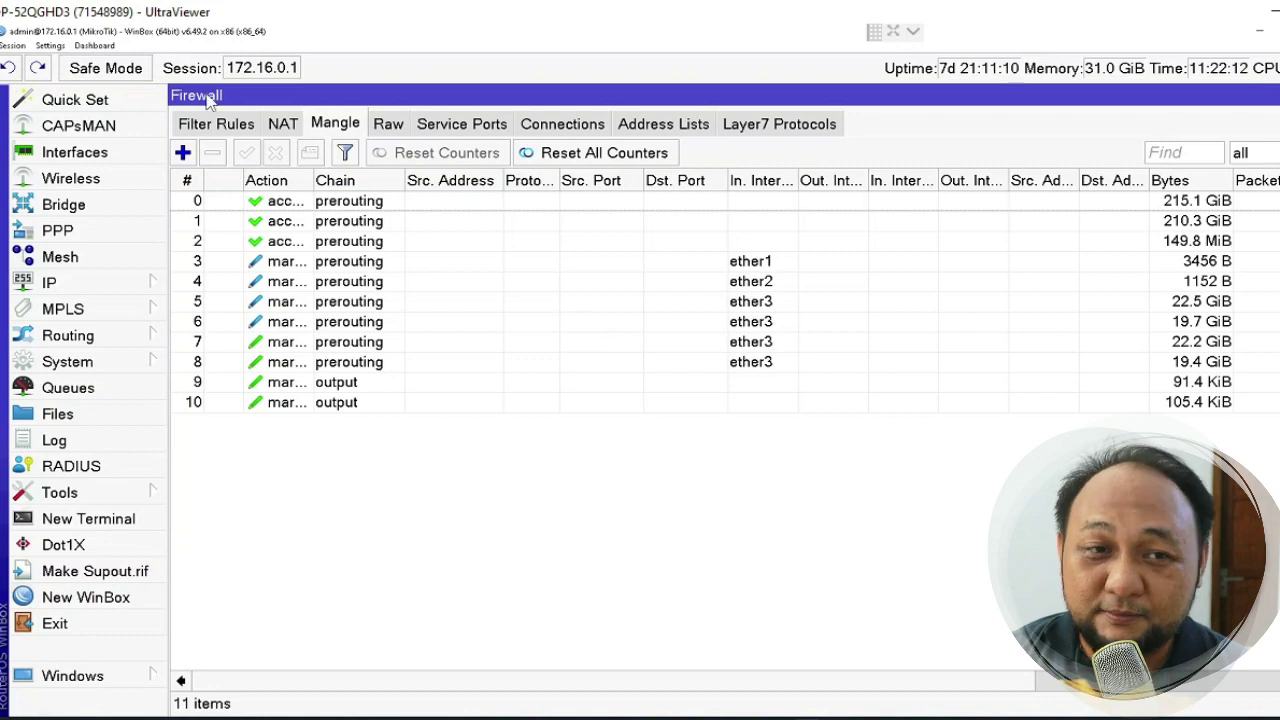
- Review the firewall's filter rules and its source NAT rules, selecting the rule for ether2
{"action": "left_click", "coordinate": [210, 124]}
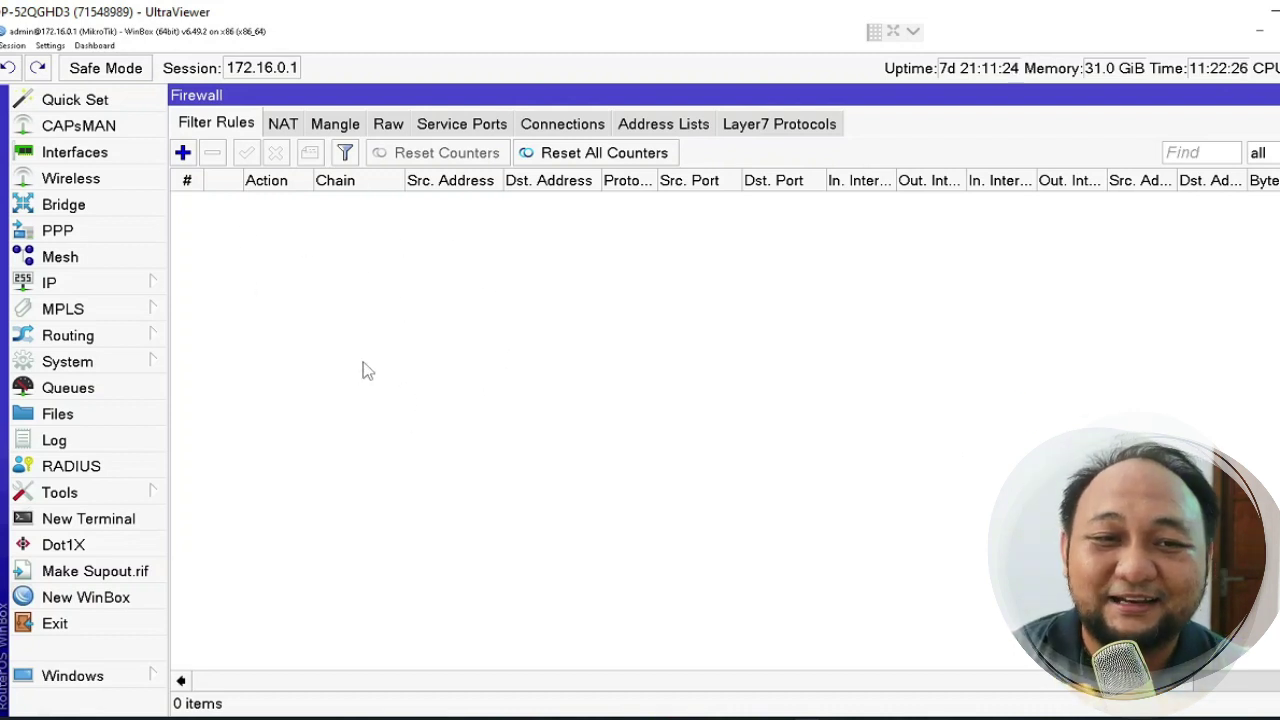
{"action": "left_click", "coordinate": [283, 124]}
{"action": "left_click", "coordinate": [346, 222]}
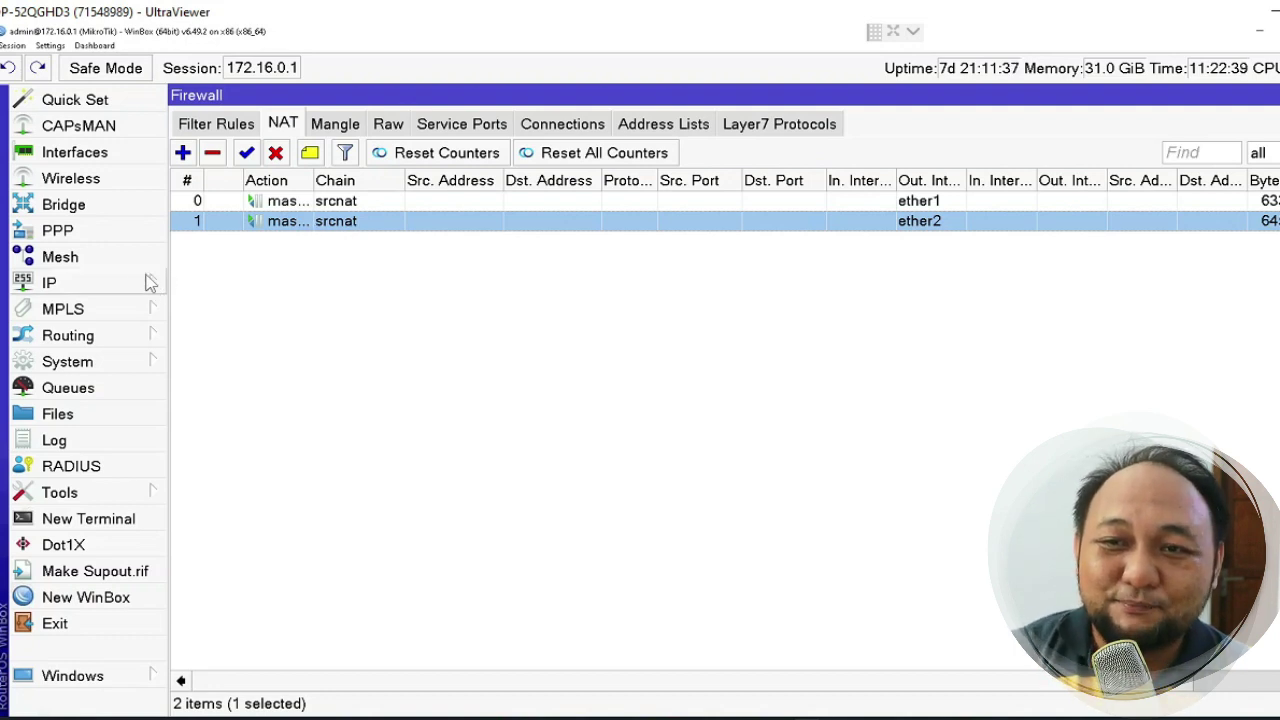
- Inspect the general and action settings of mangle rule 6 on ether3, closing it without changes
{"action": "left_click", "coordinate": [343, 128]}
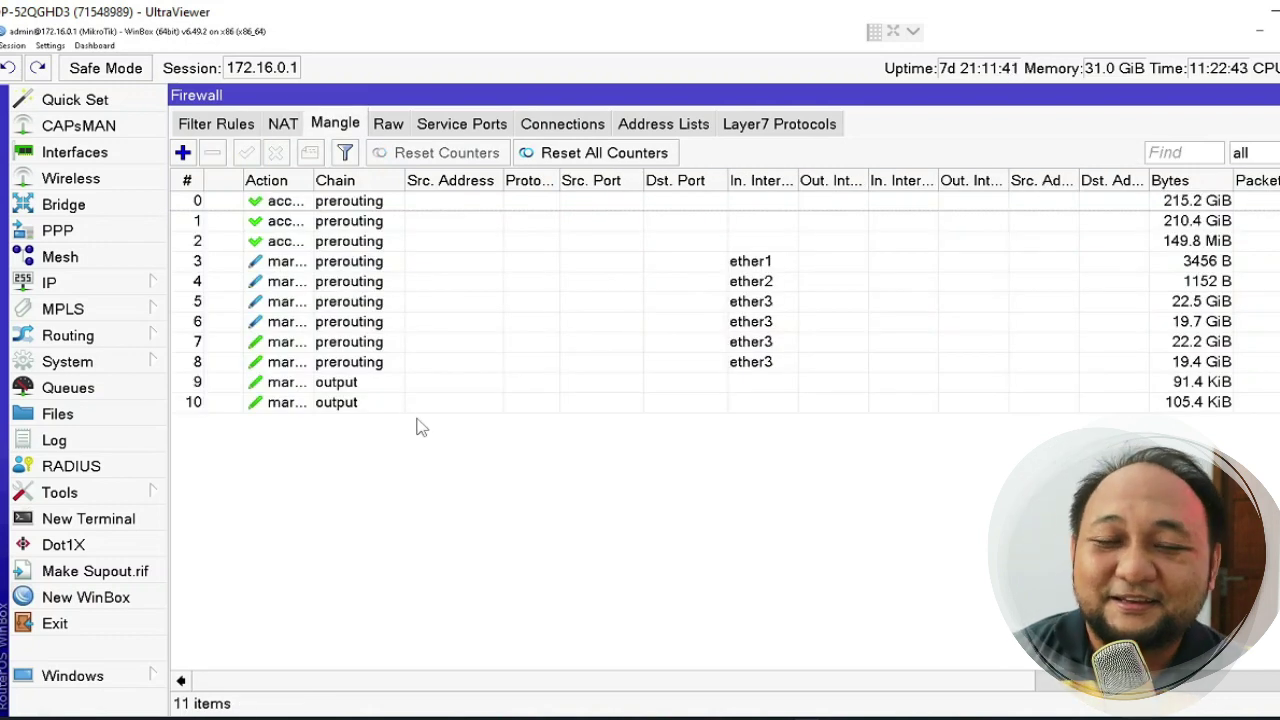
{"action": "left_click", "coordinate": [680, 322]}
{"action": "double_click", "coordinate": [680, 322]}
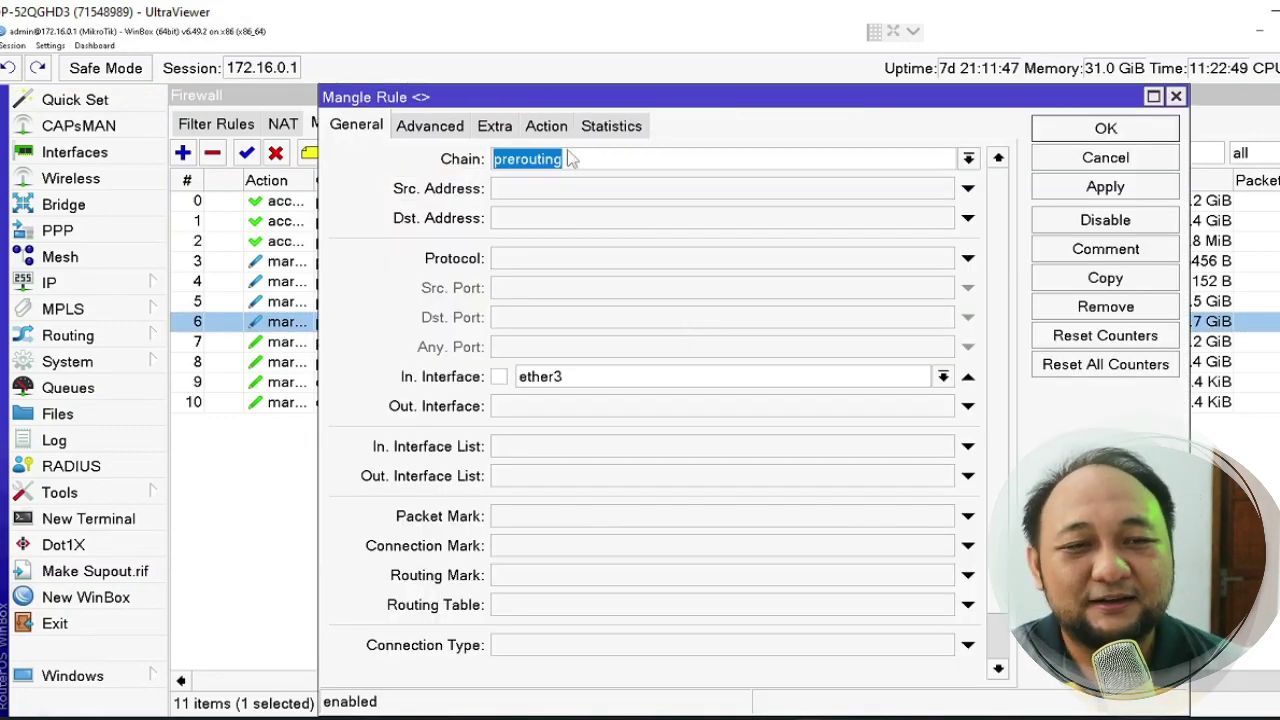
{"action": "left_click", "coordinate": [546, 126]}
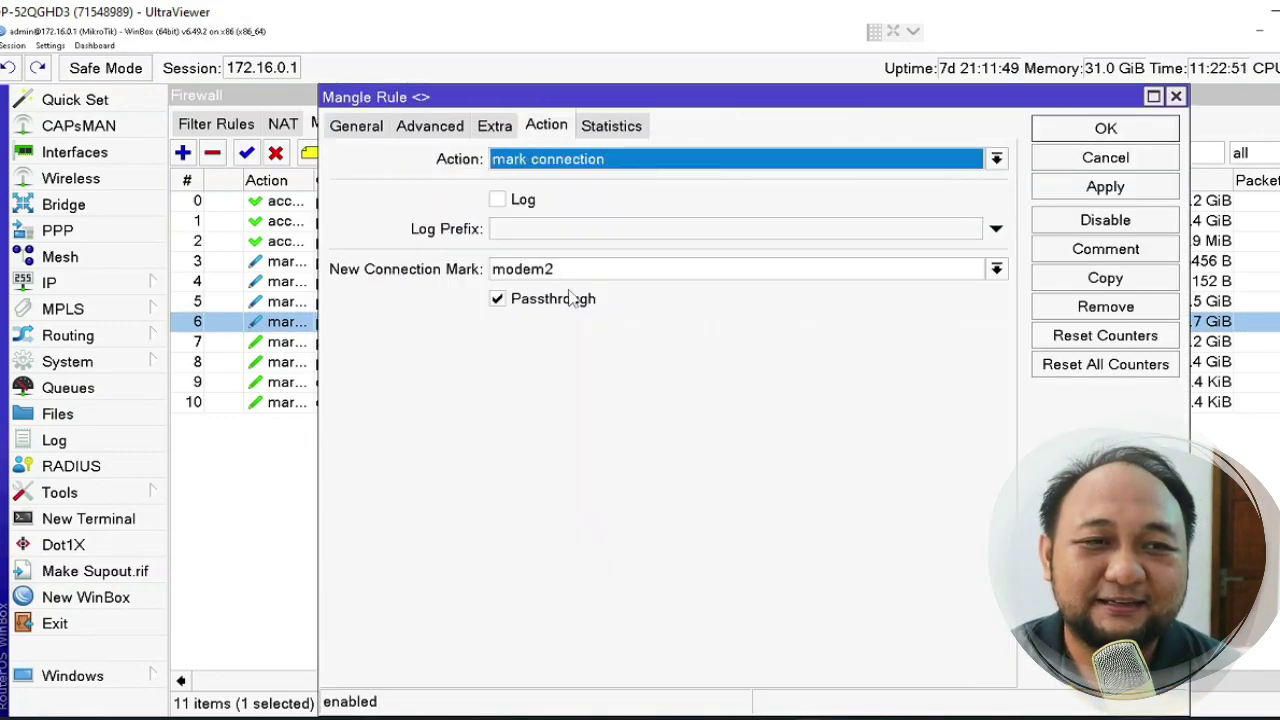
{"action": "left_click", "coordinate": [356, 126]}
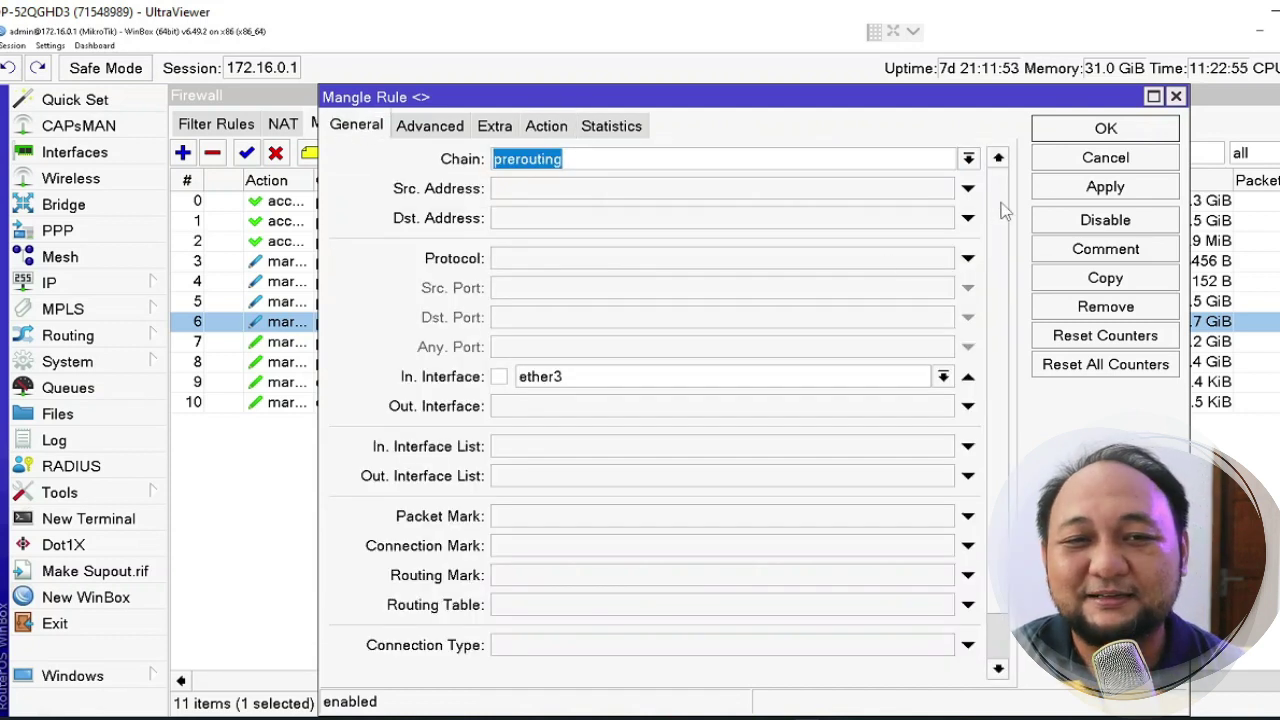
{"action": "left_click", "coordinate": [1090, 160]}
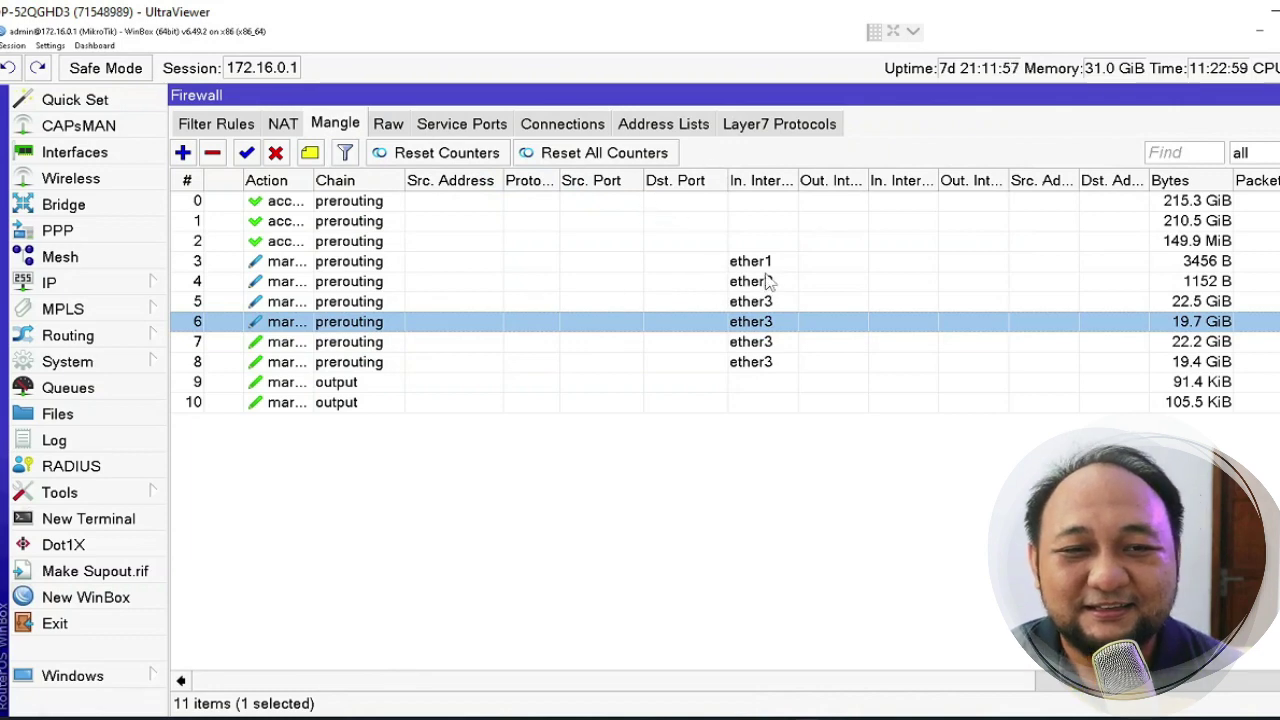
- Inspect the connection marks set by the mangle rules for ether1 and ether2, cancelling out of each rule
{"action": "double_click", "coordinate": [775, 263]}
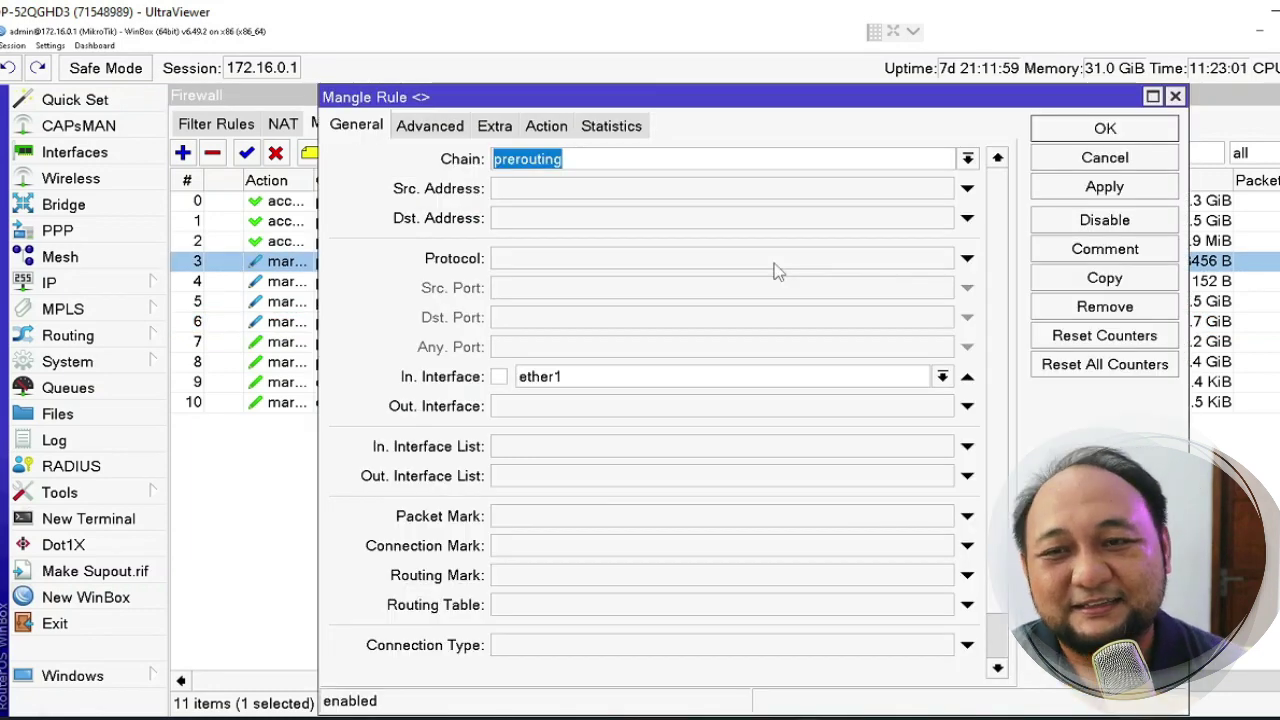
{"action": "left_click", "coordinate": [549, 133]}
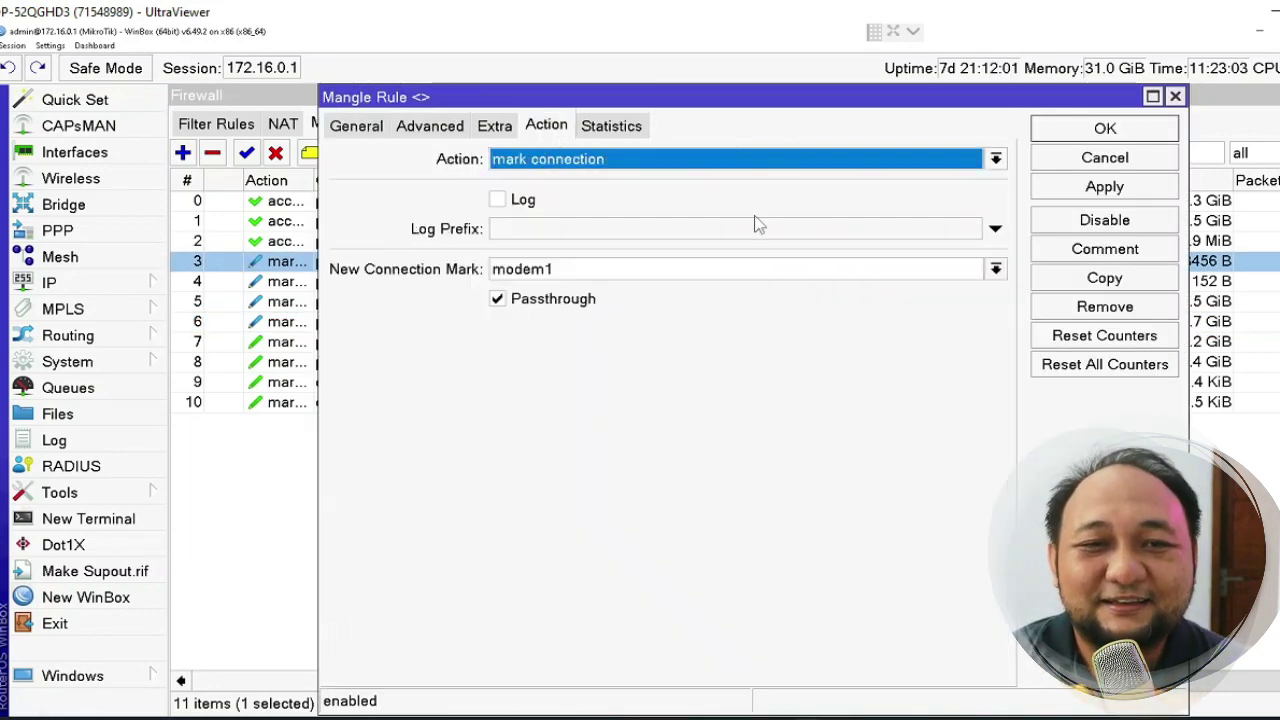
{"action": "left_click", "coordinate": [1085, 158]}
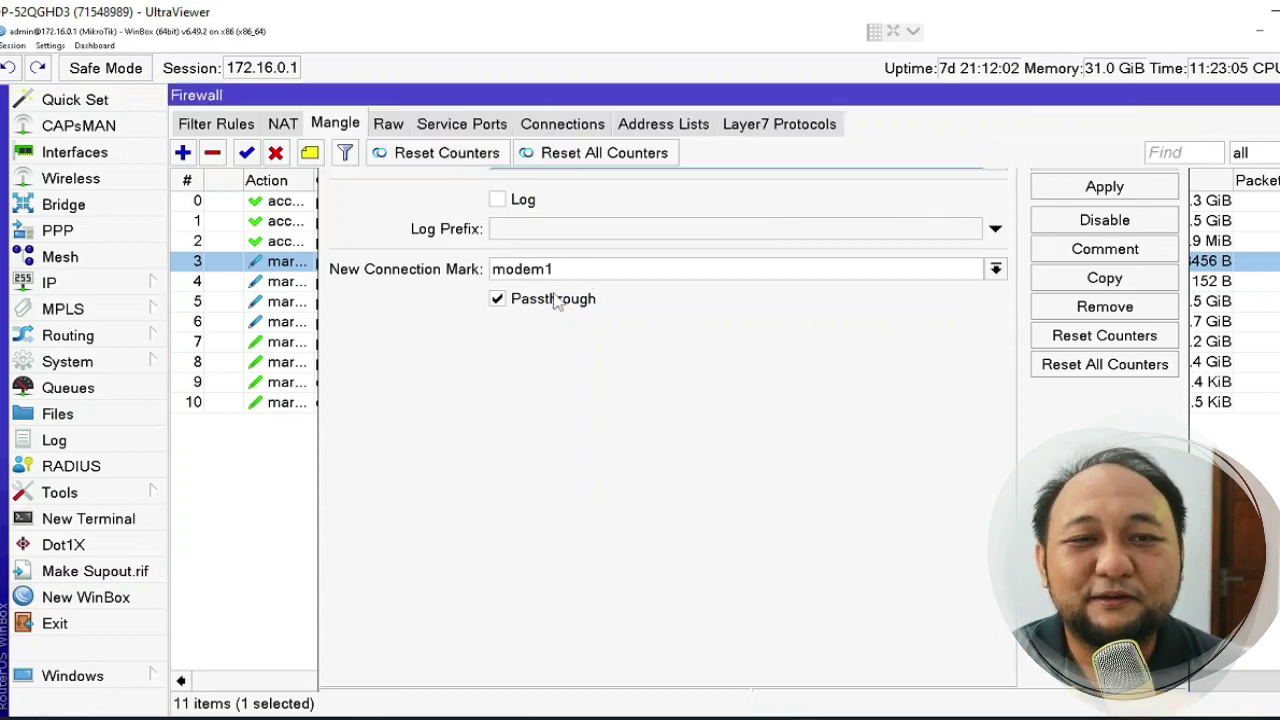
{"action": "double_click", "coordinate": [620, 281]}
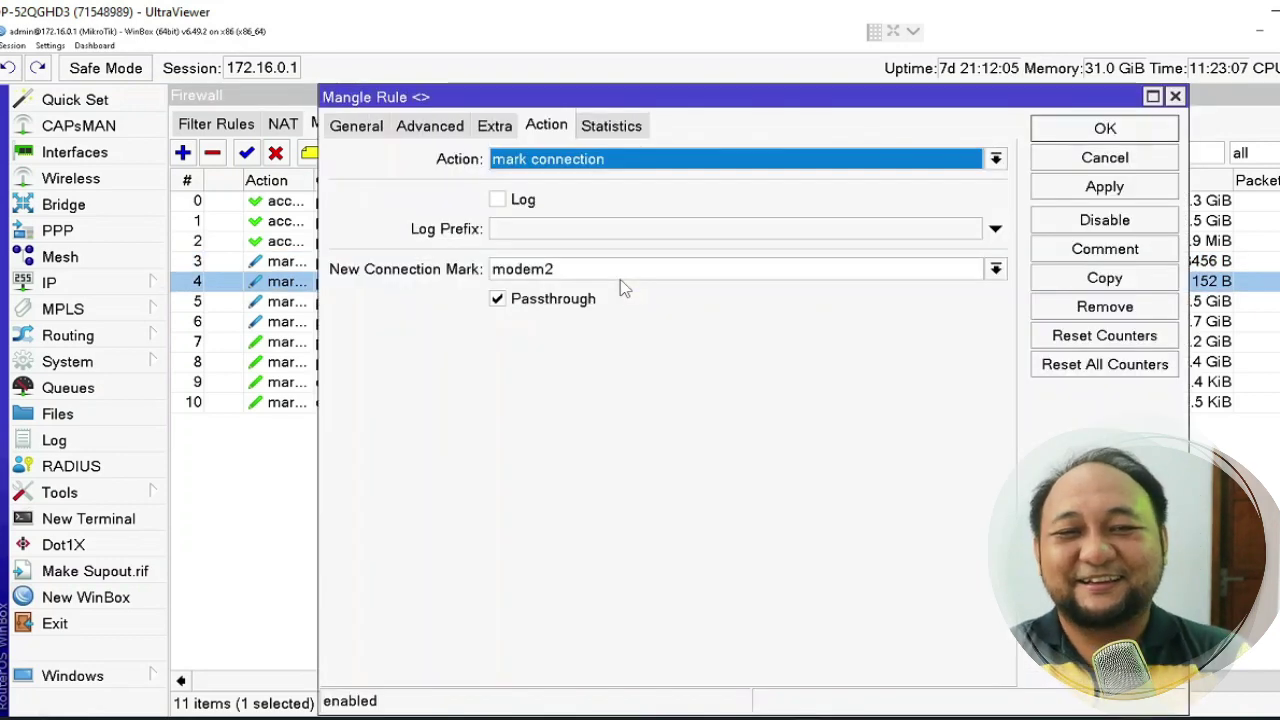
{"action": "left_click", "coordinate": [1094, 158]}
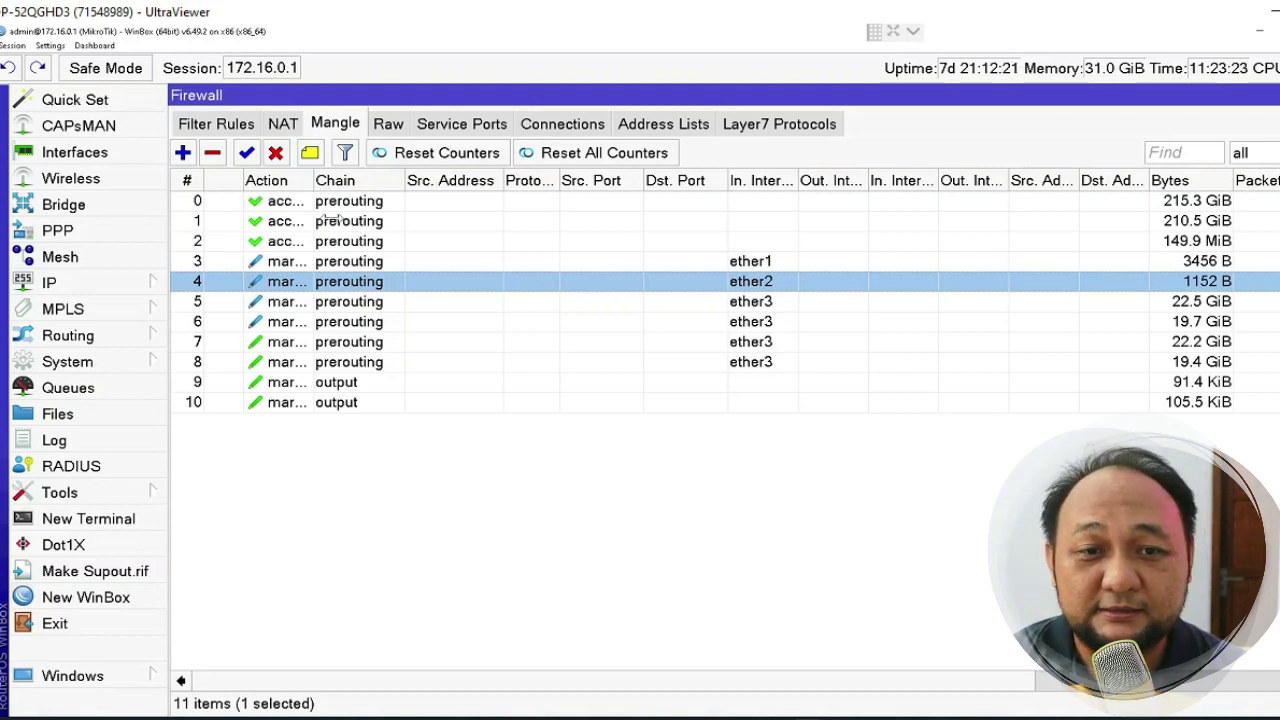
- Fit the mangle list's Action column to its contents and inspect the action and general settings of rule 5 on ether3
{"action": "left_click_drag", "start_coordinate": [314, 186], "coordinate": [321, 188]}
{"action": "double_click", "coordinate": [321, 188]}
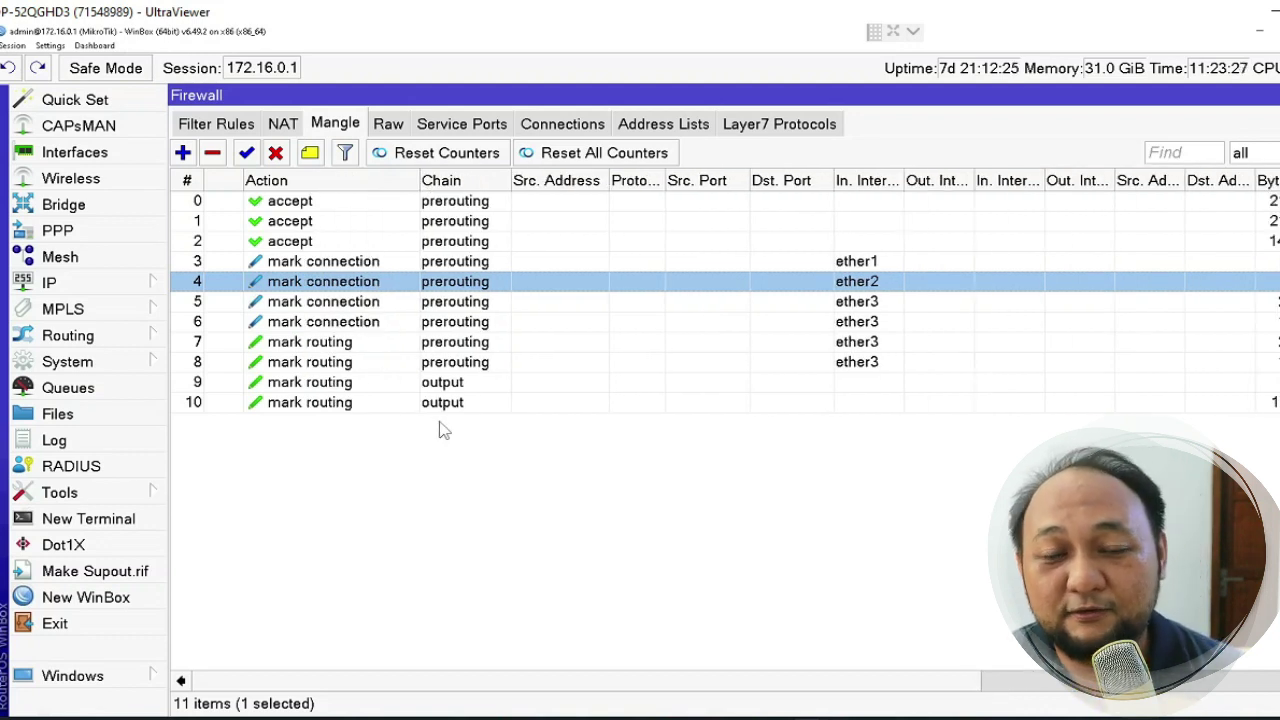
{"action": "left_click", "coordinate": [874, 307]}
{"action": "double_click", "coordinate": [874, 307]}
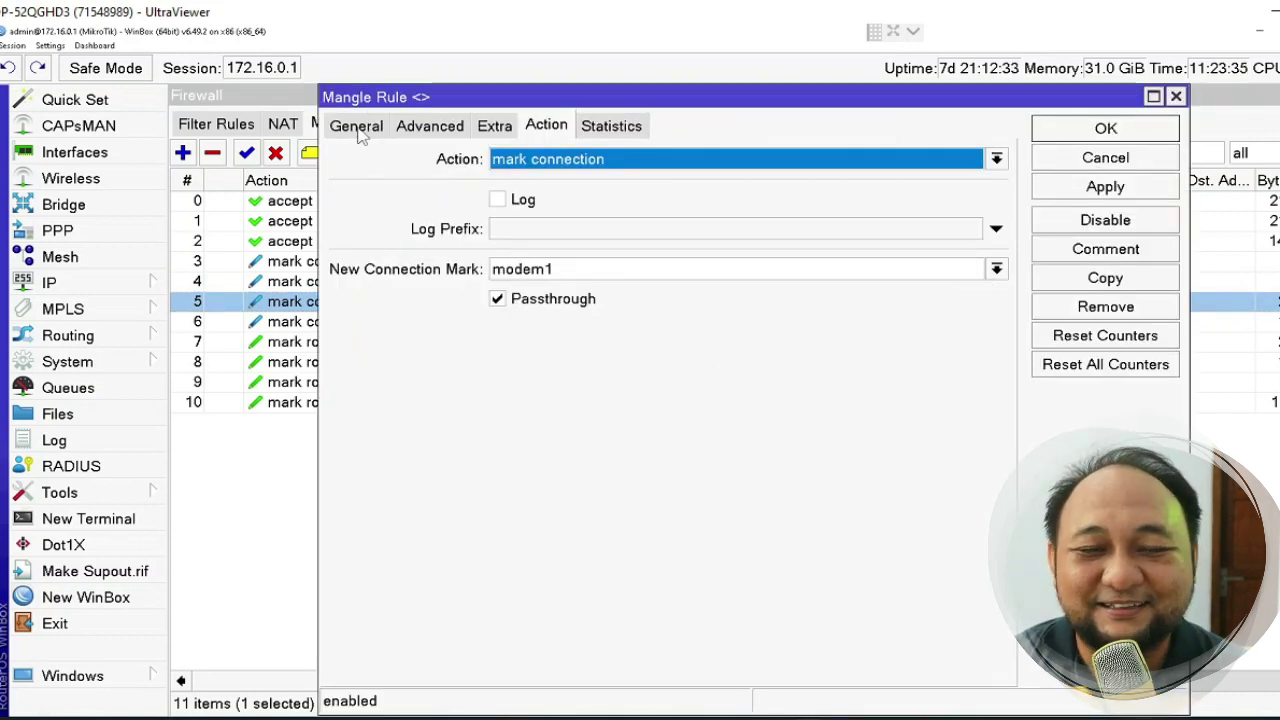
{"action": "left_click", "coordinate": [357, 127]}
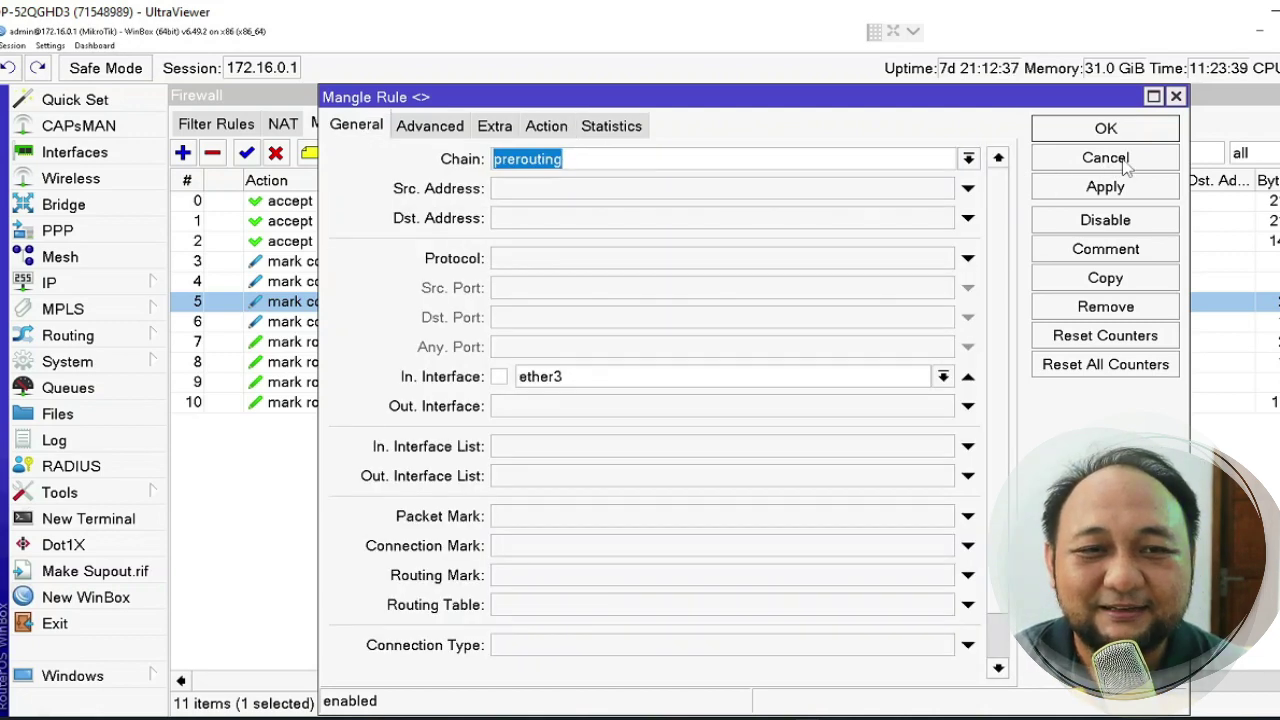
{"action": "left_click", "coordinate": [1105, 158]}
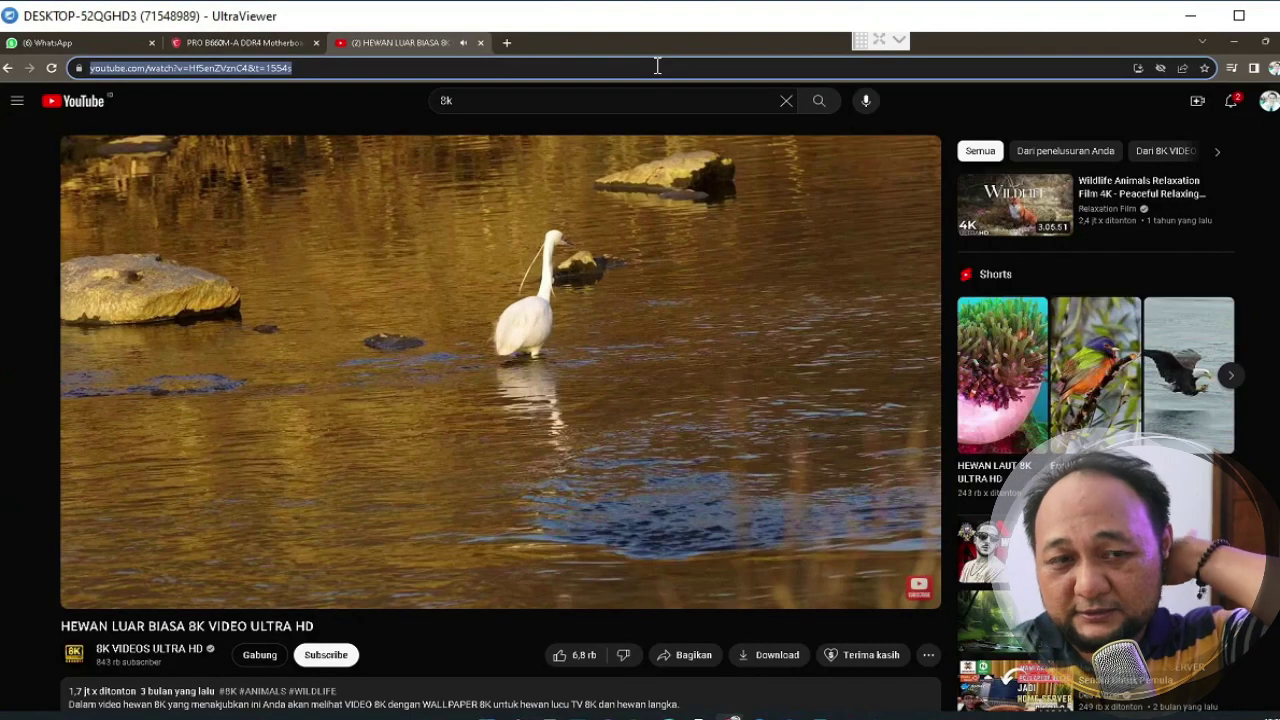
- Switch to the browser, run a connection test on speedtest.net, and dismiss the Windows app offer over the results
{"action": "type", "text": "SPEEDTE"}
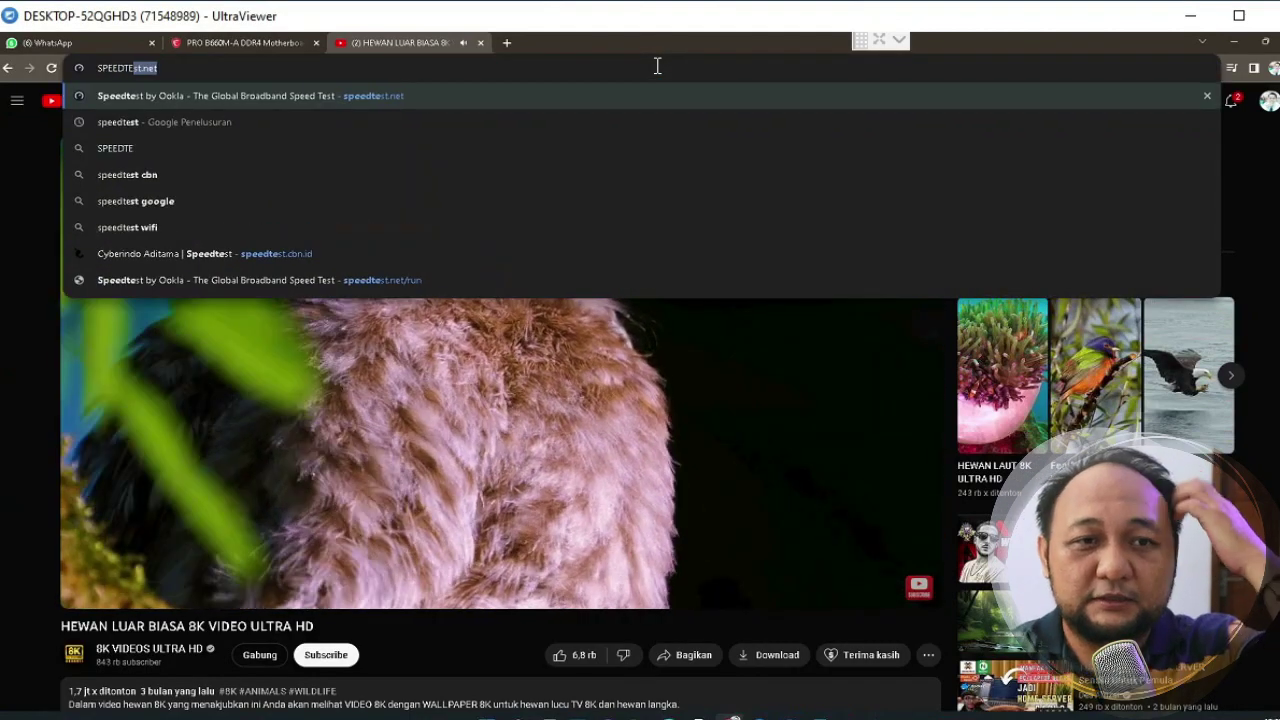
{"action": "key", "text": "Return"}
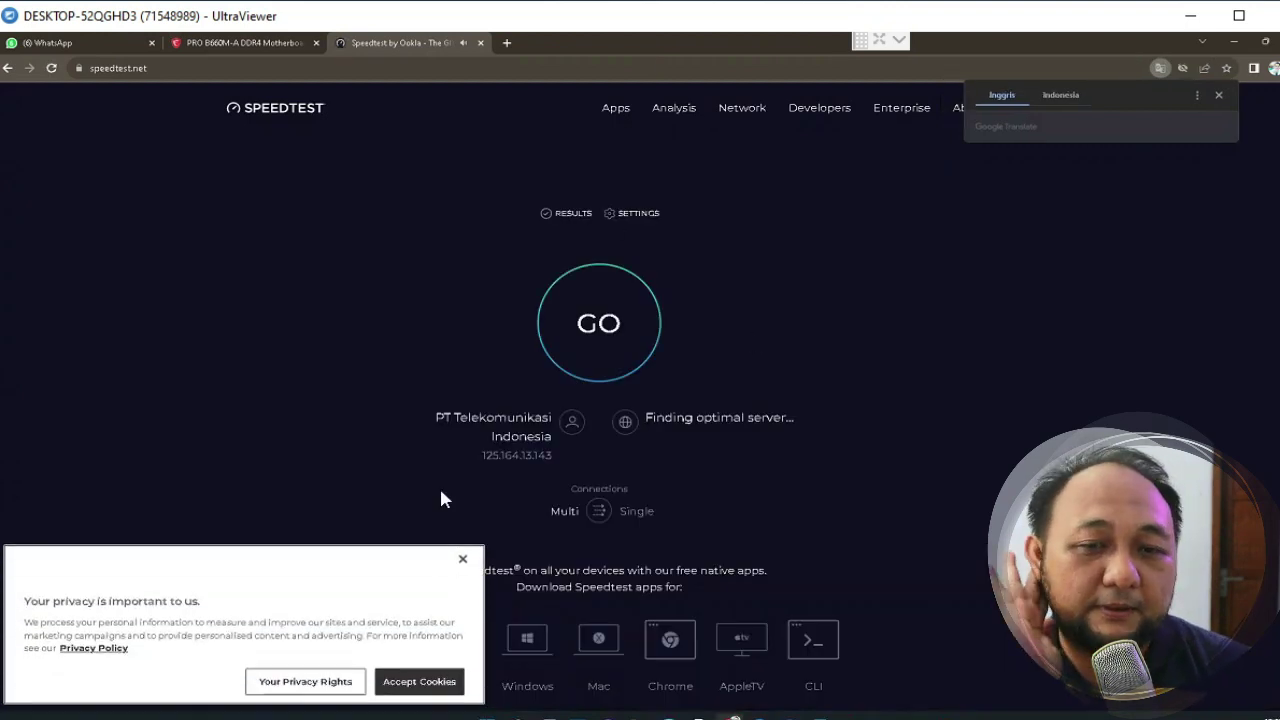
{"action": "left_click", "coordinate": [465, 563]}
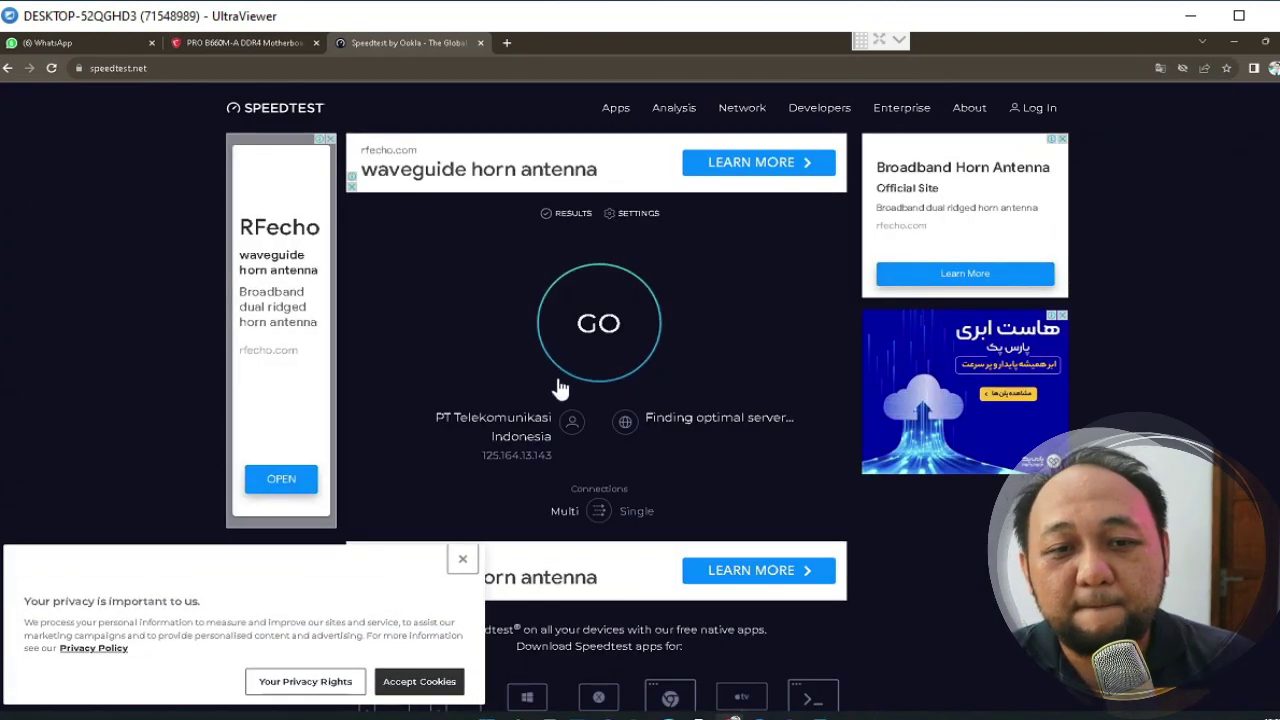
{"action": "left_click", "coordinate": [605, 330]}
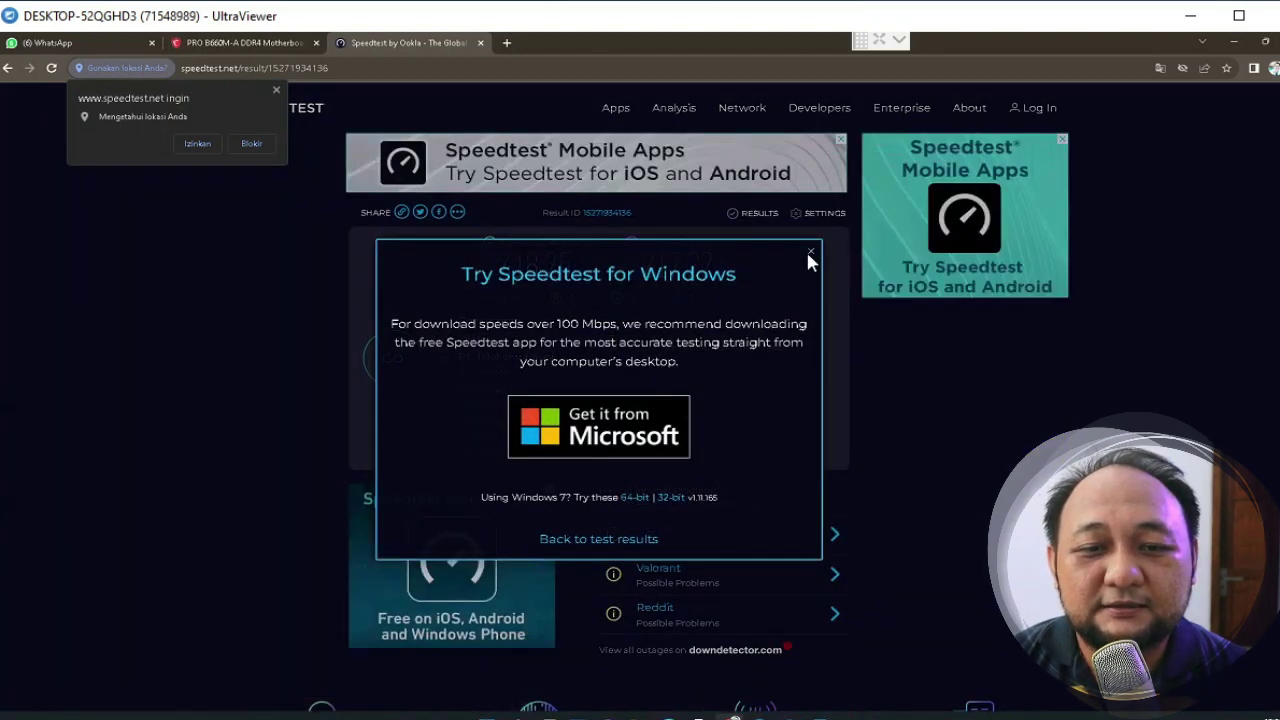
{"action": "left_click", "coordinate": [810, 252]}
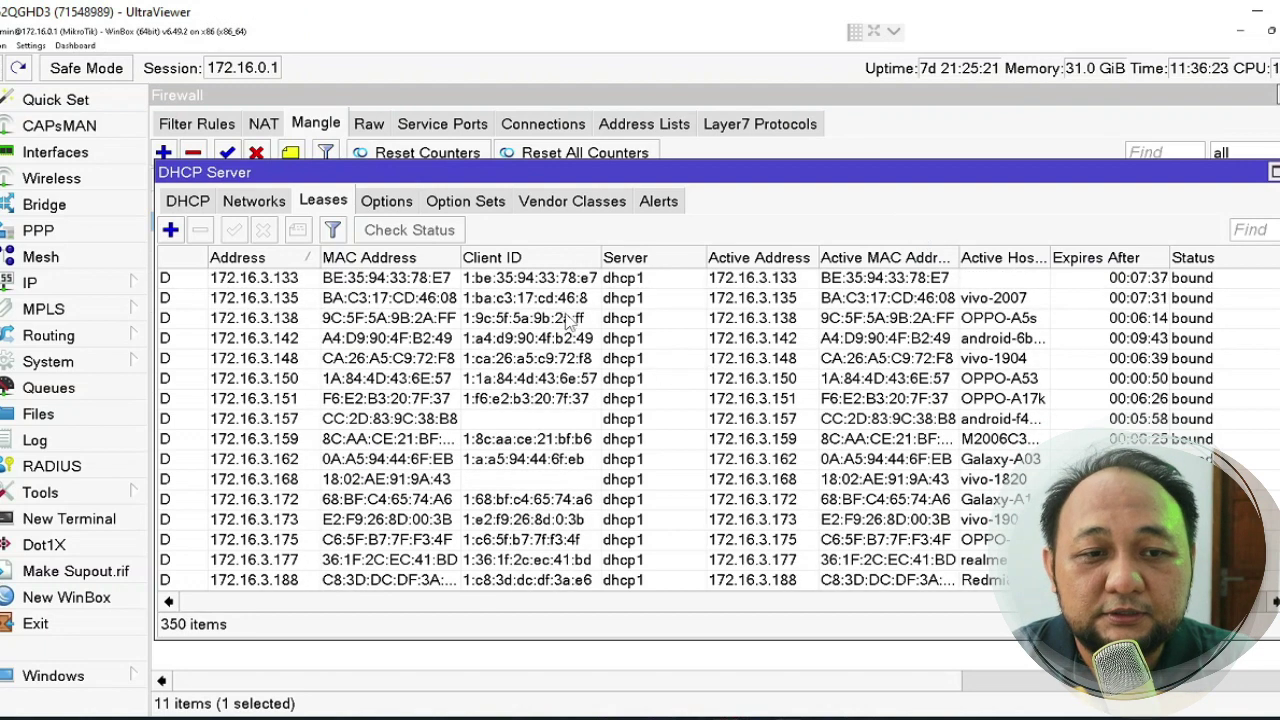
- Browse the leases handed out by the router's DHCP server in WinBox
{"action": "left_click", "coordinate": [567, 318]}
{"action": "scroll", "coordinate": [567, 318], "scroll_direction": "down", "scroll_amount": 10}
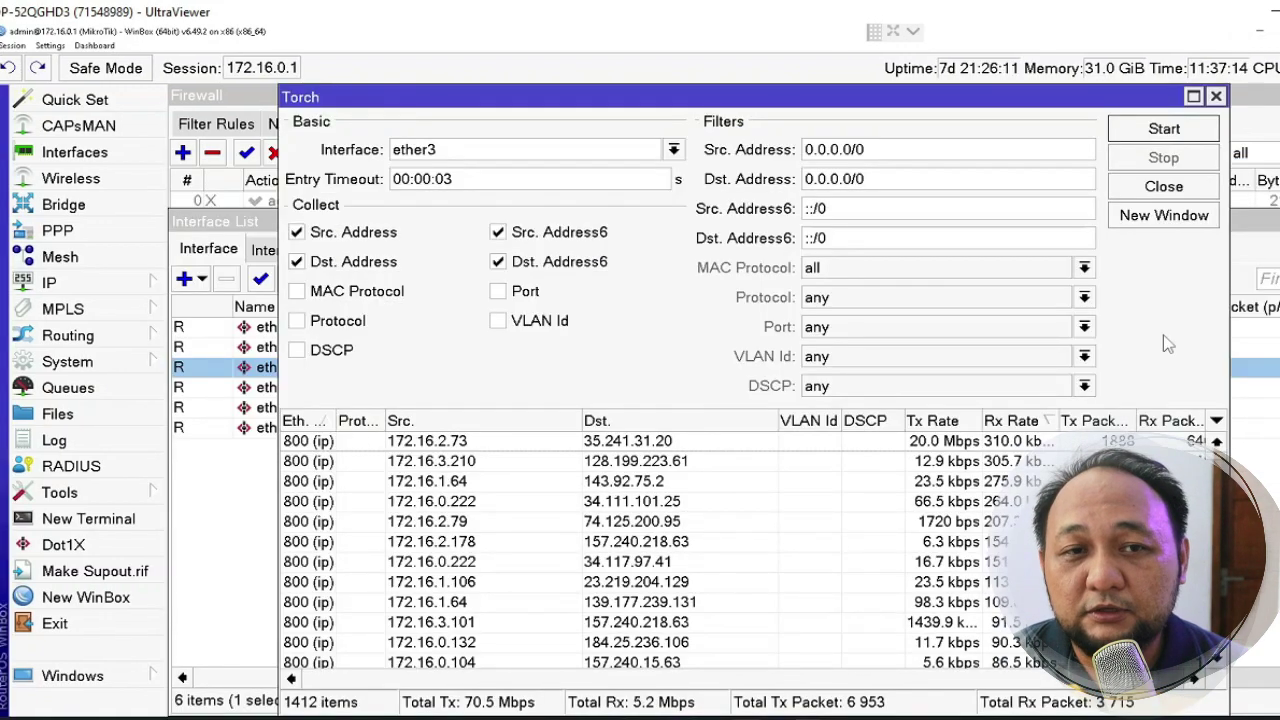
- Add Port and Protocol to the data Torch collects on ether3 and start the traffic capture
{"action": "left_click", "coordinate": [614, 445]}
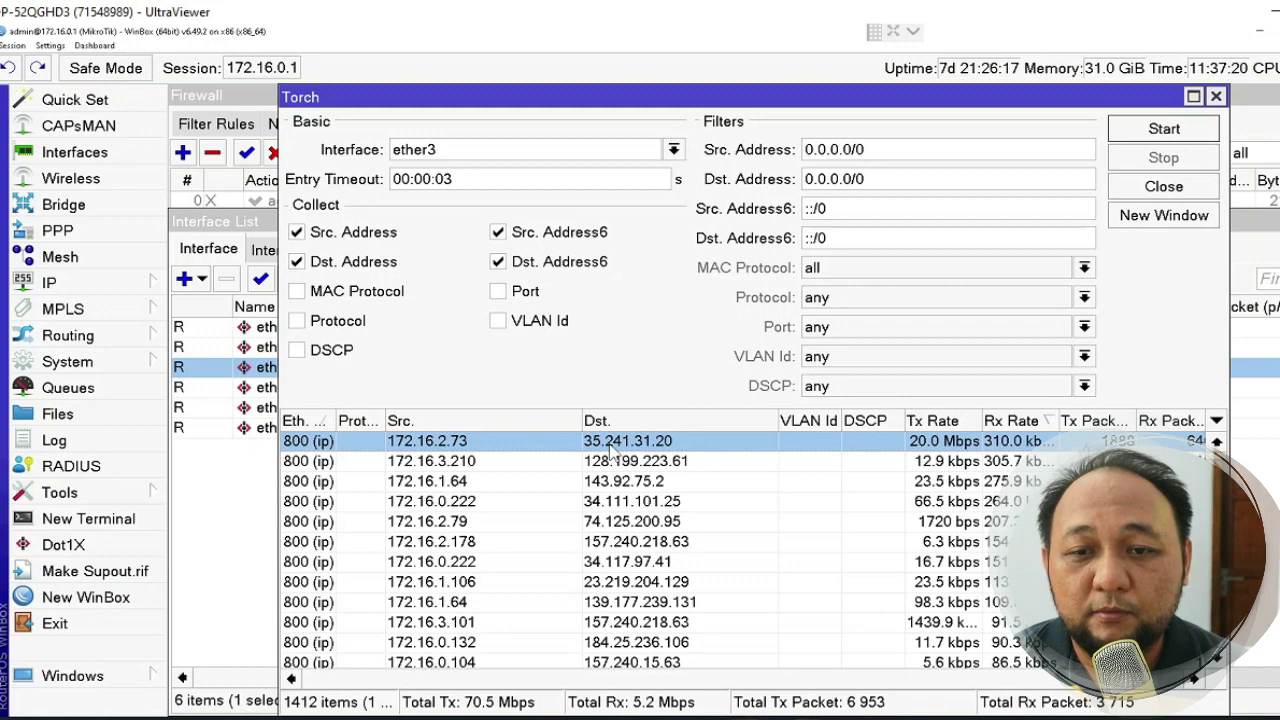
{"action": "left_click", "coordinate": [499, 292]}
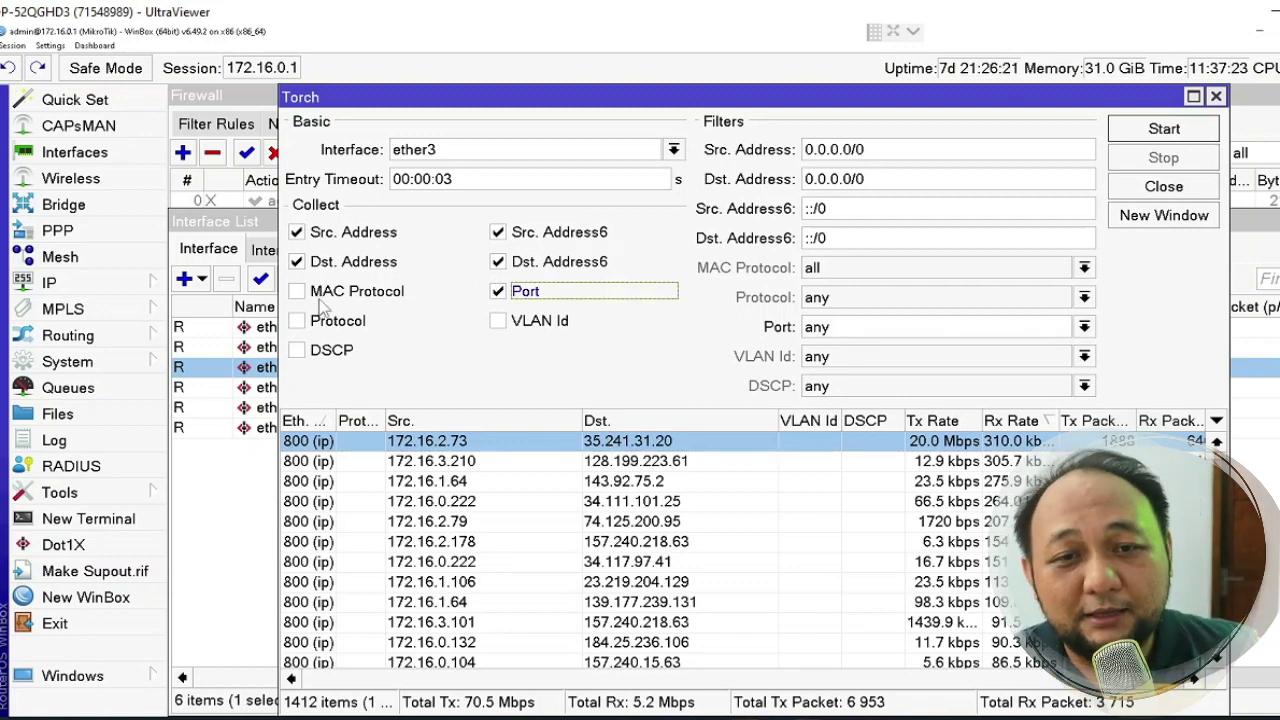
{"action": "left_click", "coordinate": [298, 321]}
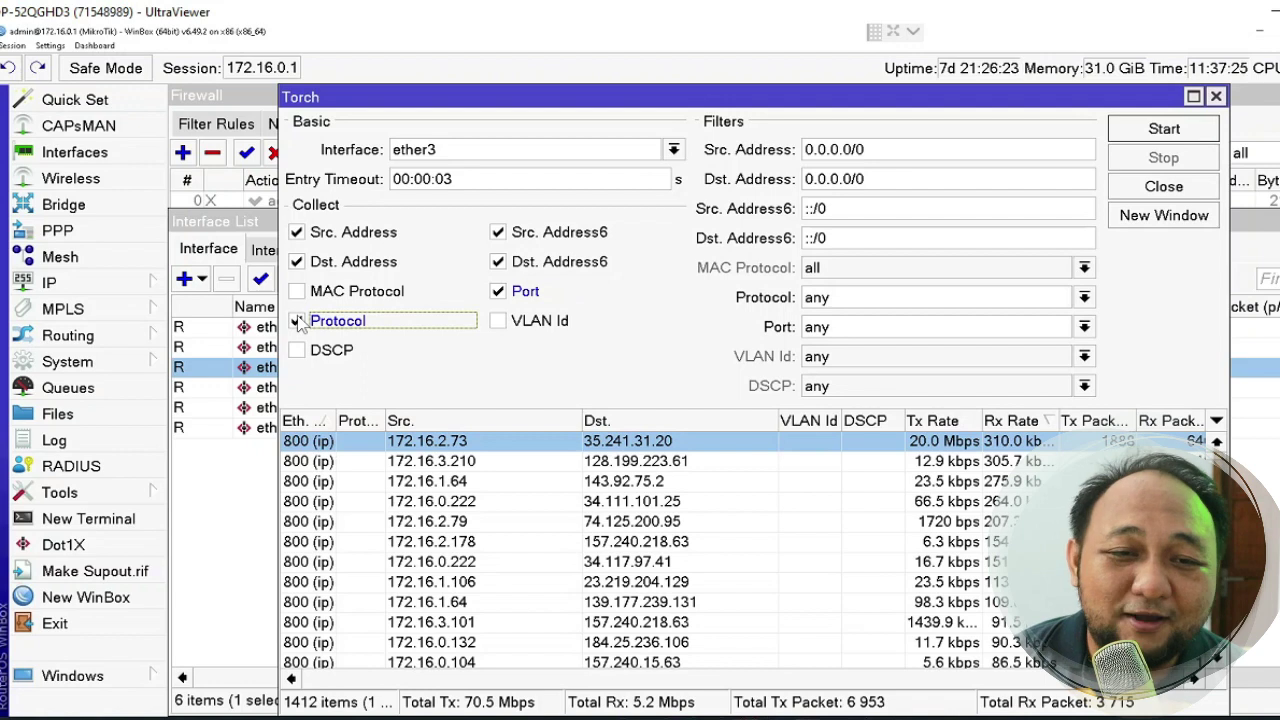
{"action": "left_click", "coordinate": [1151, 136]}
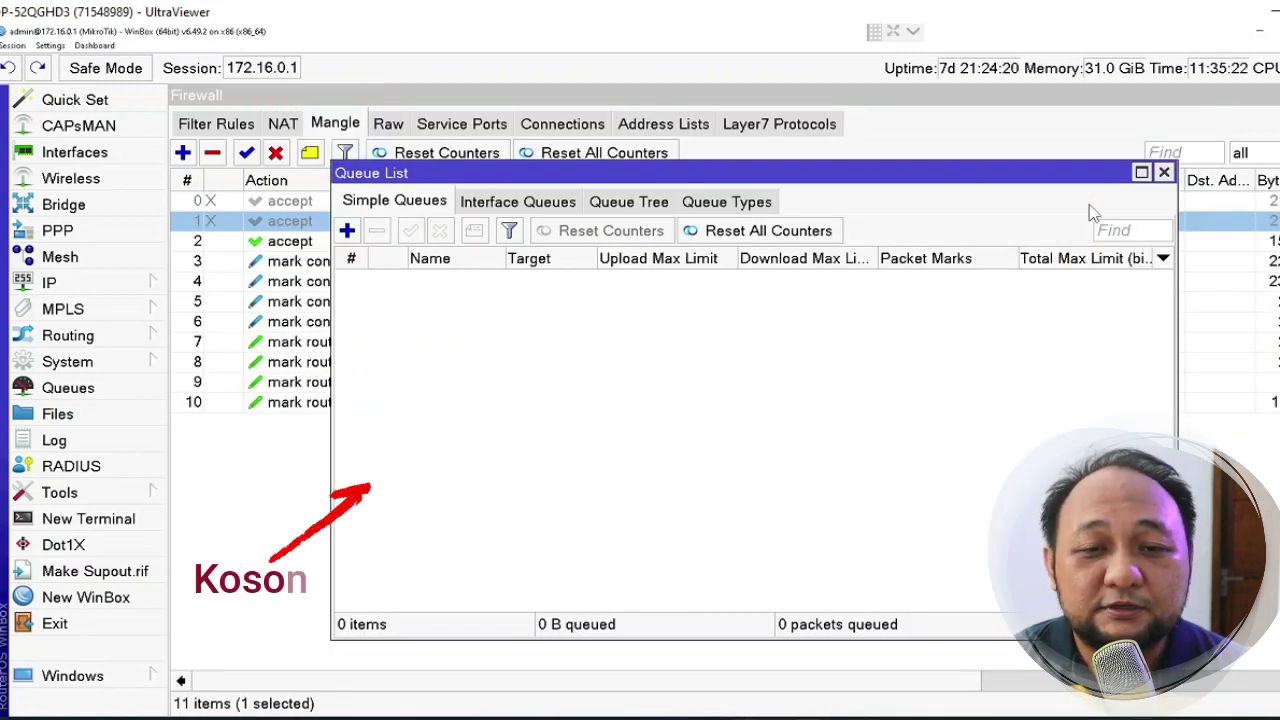
- Close the queue list, and stop and close the running Torch capture on ether3
{"action": "left_click", "coordinate": [1163, 173]}
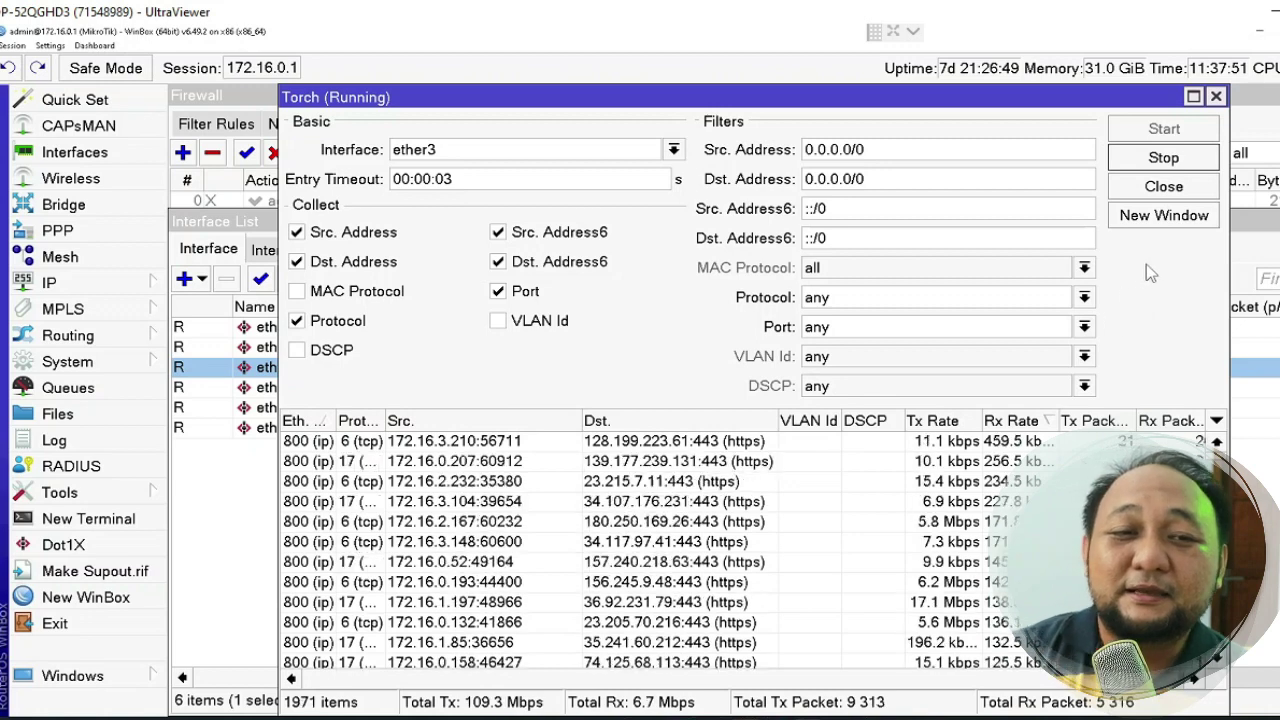
{"action": "left_click", "coordinate": [1162, 158]}
{"action": "left_click", "coordinate": [1164, 187]}
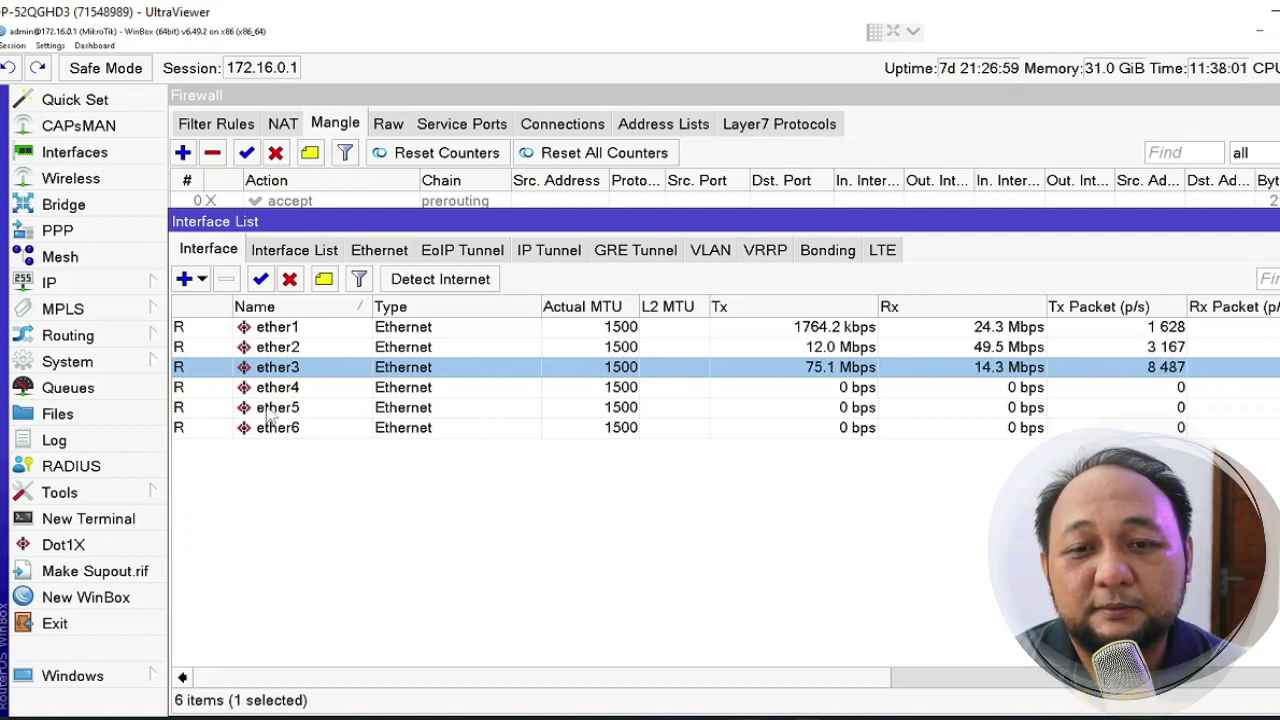
- Open the router log and examine the DHCP warning entry about offering a lease for 172.16.2.39
{"action": "left_click", "coordinate": [137, 443]}
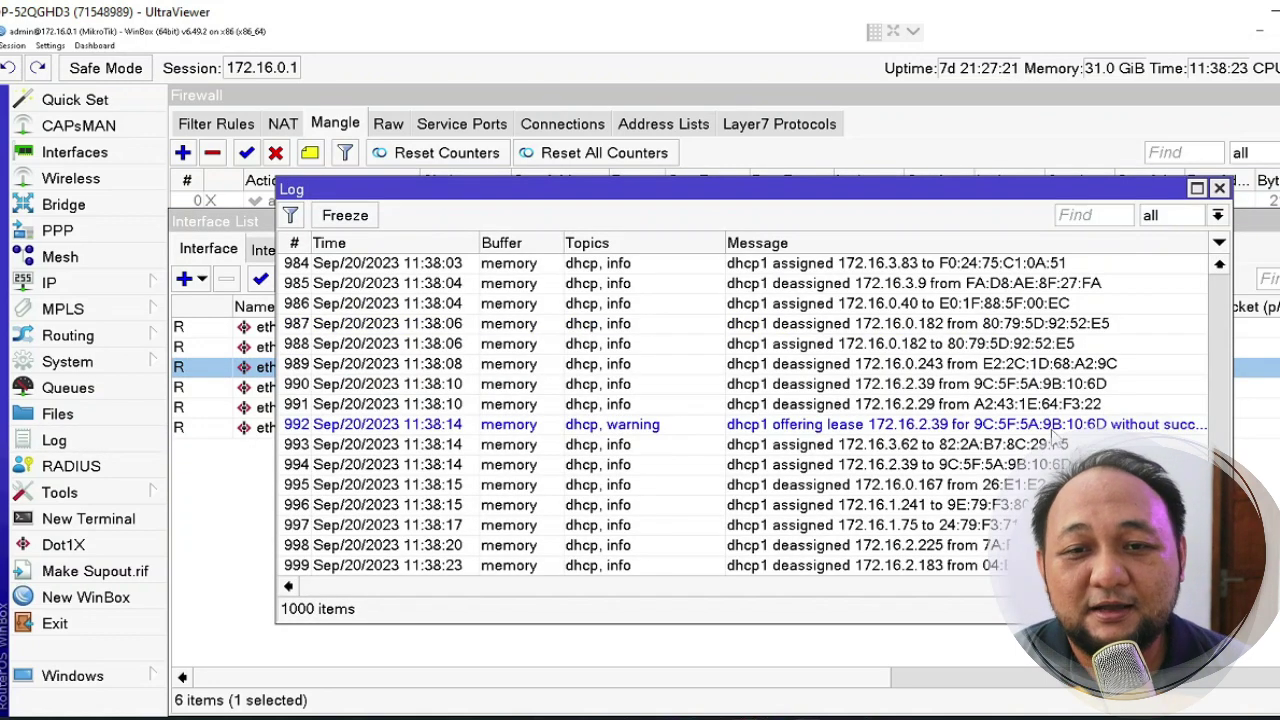
{"action": "left_click", "coordinate": [1052, 428]}
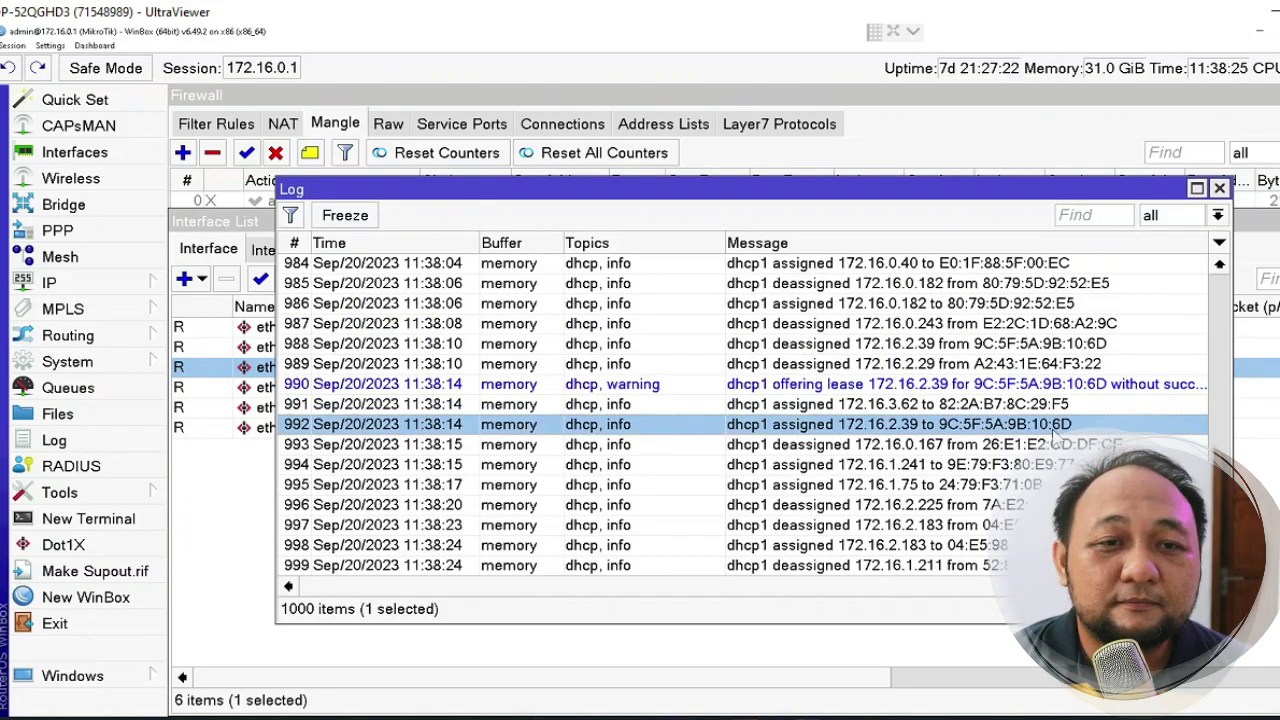
{"action": "left_click", "coordinate": [1092, 390]}
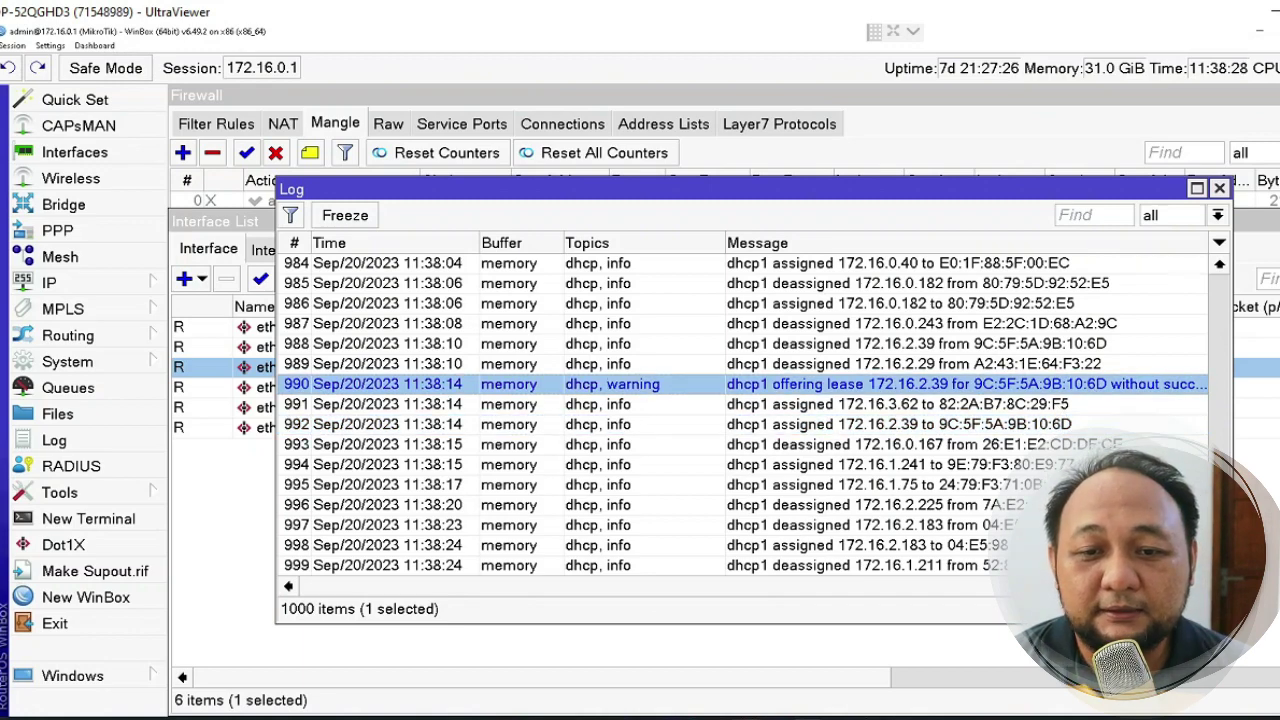
- Look through the earlier DHCP assignment entries in the router log
{"action": "scroll", "coordinate": [742, 414], "scroll_direction": "up", "scroll_amount": 12}
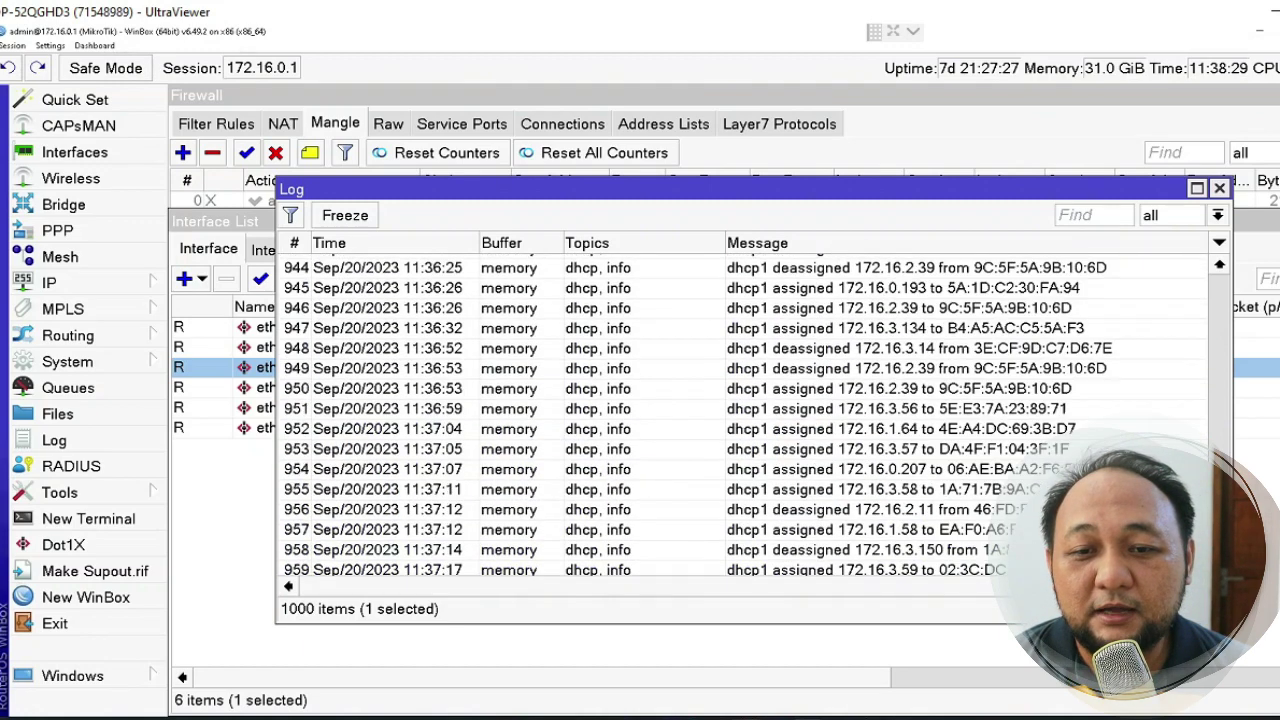
{"action": "scroll", "coordinate": [742, 414], "scroll_direction": "up", "scroll_amount": 3}
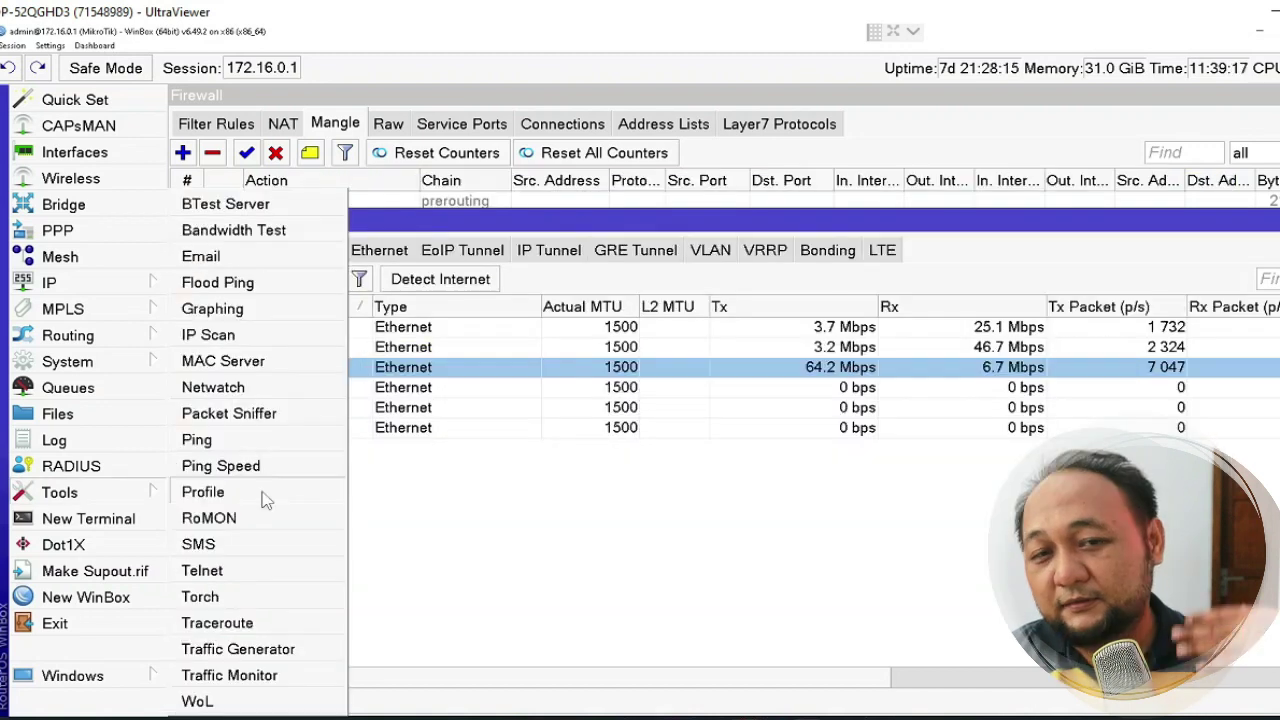
- Run the Profile tool on all CPUs and examine the load on the individual cores
{"action": "left_click", "coordinate": [280, 491]}
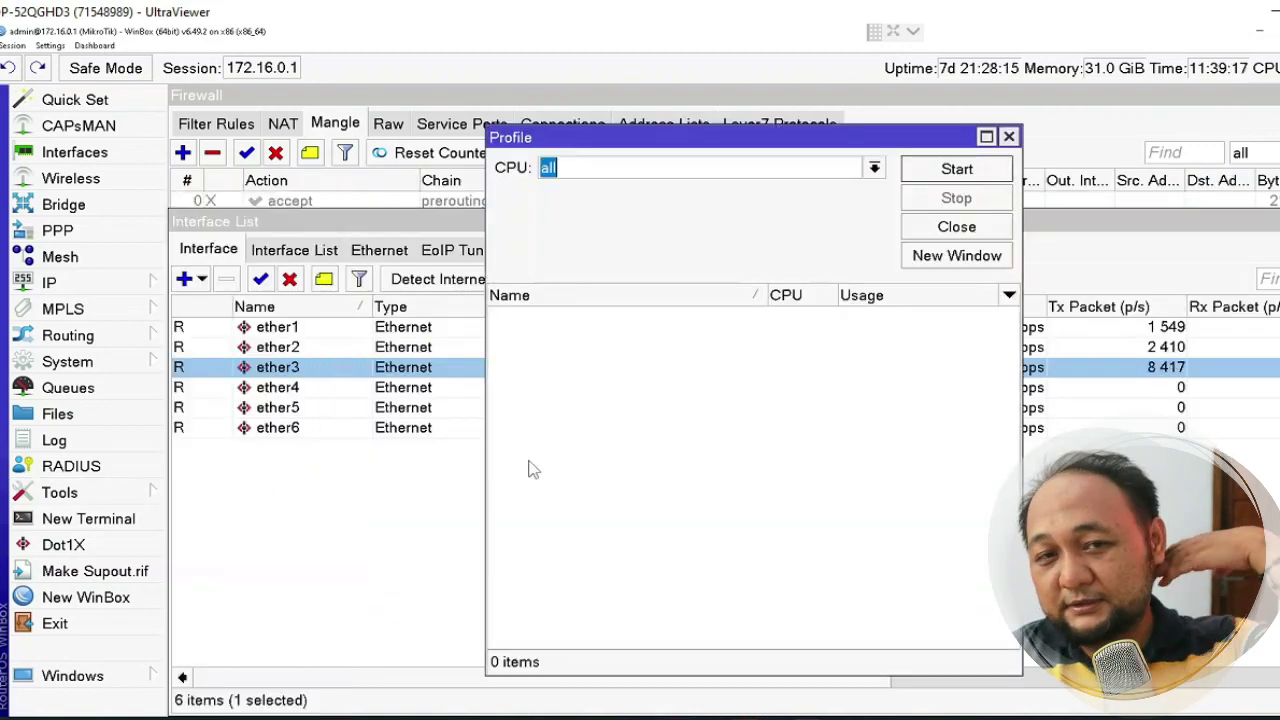
{"action": "left_click", "coordinate": [956, 169]}
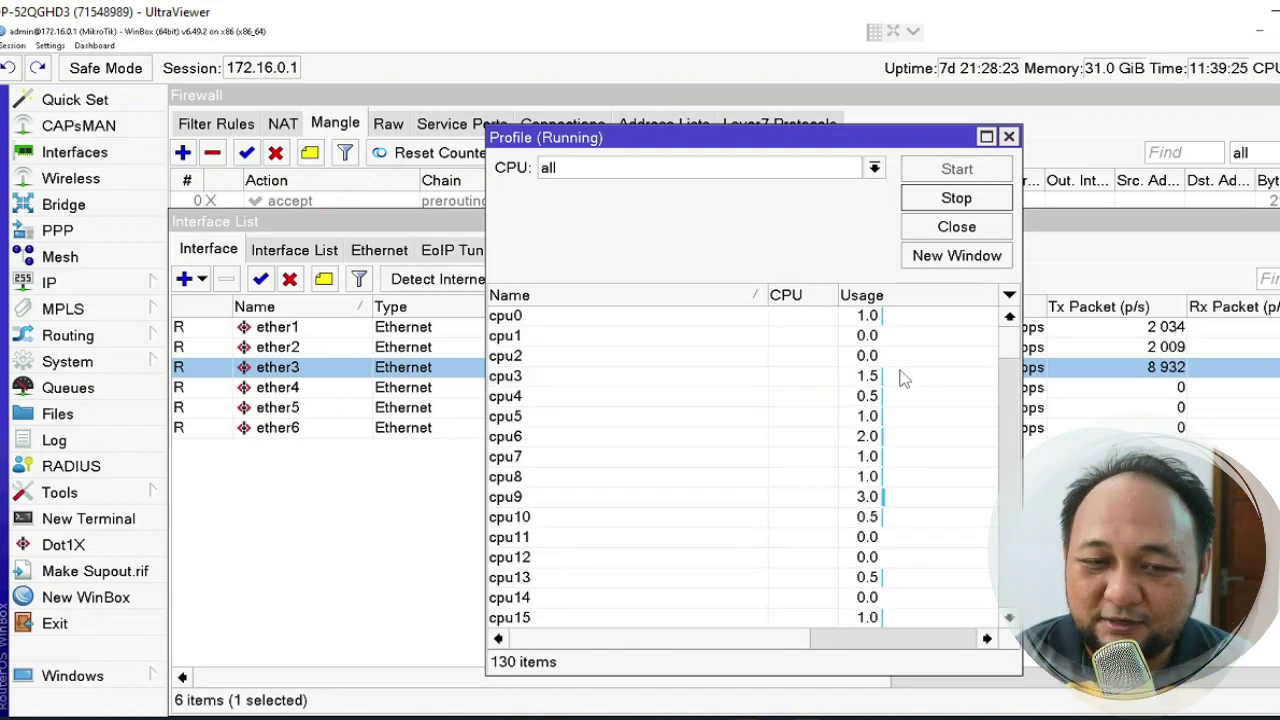
{"action": "scroll", "coordinate": [900, 378], "scroll_direction": "down", "scroll_amount": 10}
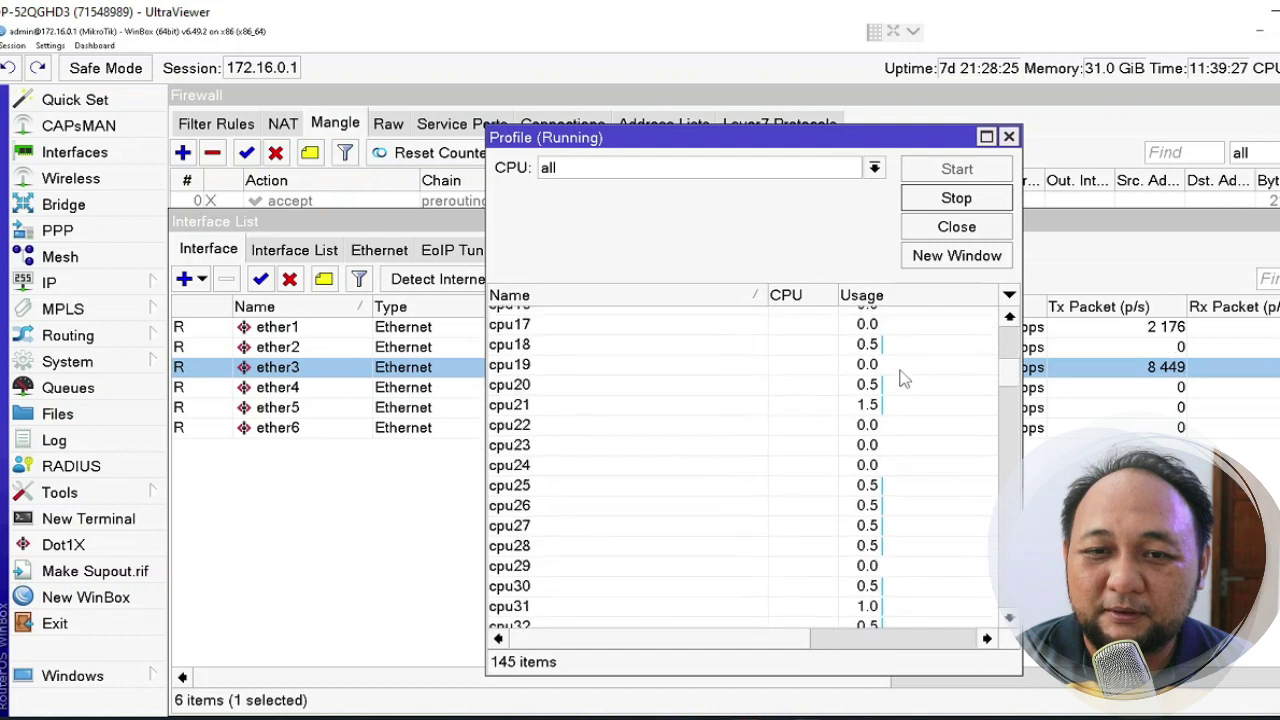
{"action": "scroll", "coordinate": [900, 378], "scroll_direction": "down", "scroll_amount": 5}
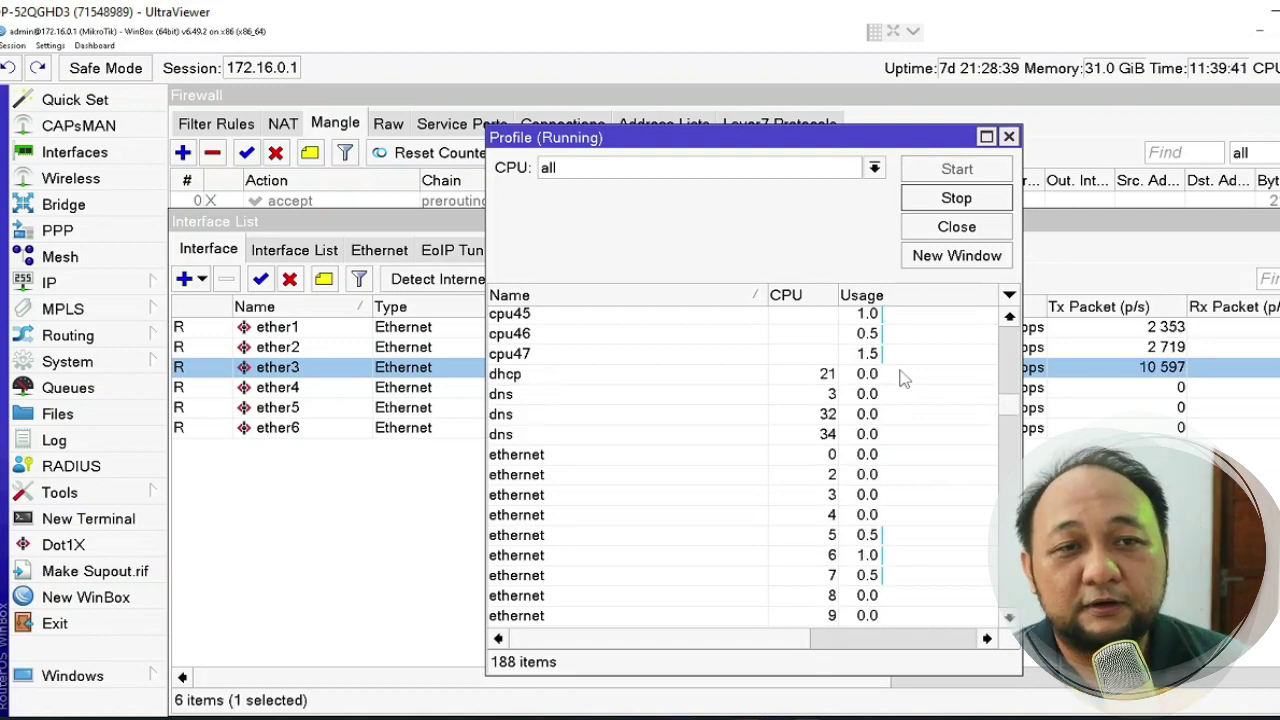
{"action": "scroll", "coordinate": [903, 378], "scroll_direction": "up", "scroll_amount": 3}
{"action": "scroll", "coordinate": [903, 378], "scroll_direction": "up", "scroll_amount": 15}
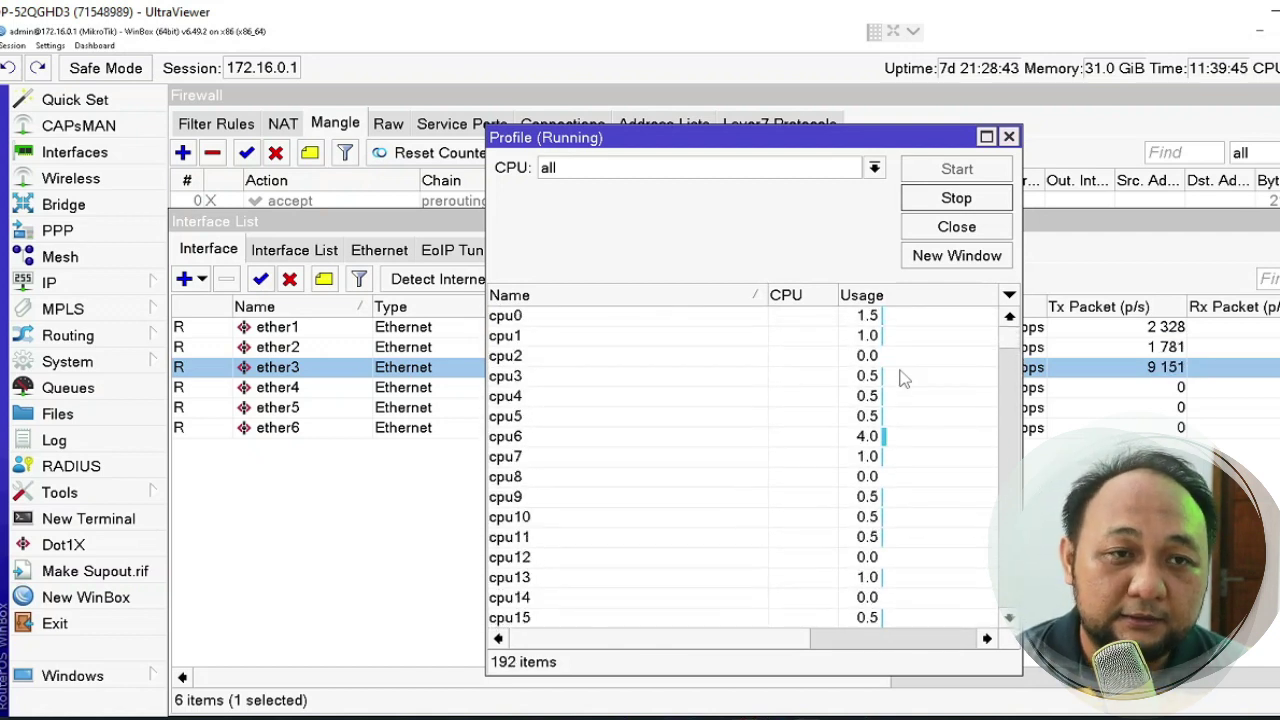
- Examine the per-core usage of the router's processes through the end of the profile list, and stop and close the profiler
{"action": "scroll", "coordinate": [903, 378], "scroll_direction": "down", "scroll_amount": 14}
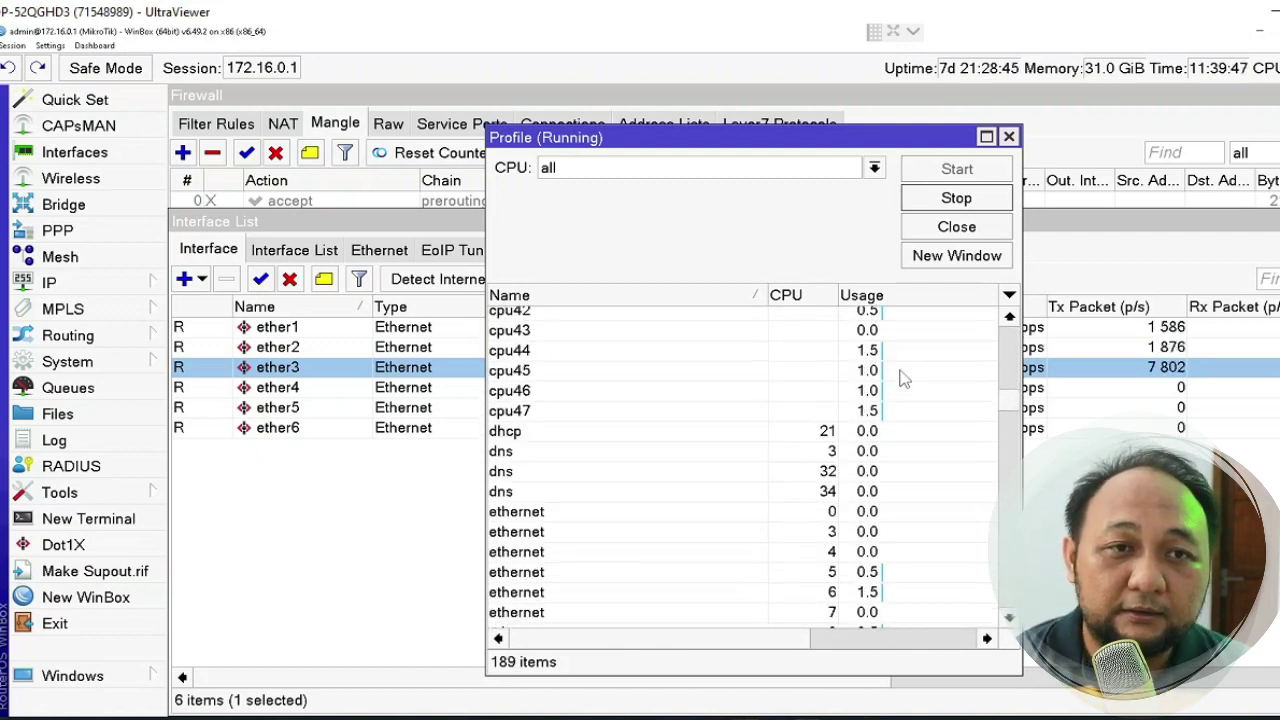
{"action": "scroll", "coordinate": [903, 378], "scroll_direction": "down", "scroll_amount": 20}
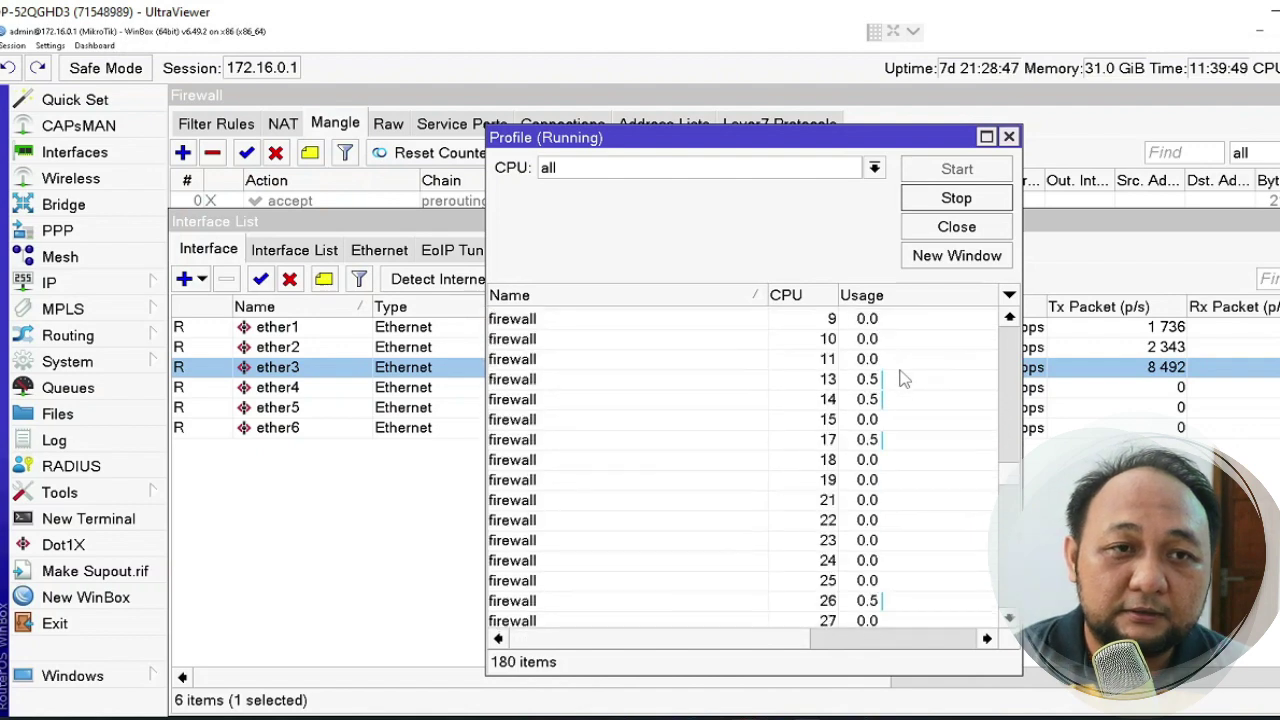
{"action": "scroll", "coordinate": [903, 378], "scroll_direction": "down", "scroll_amount": 13}
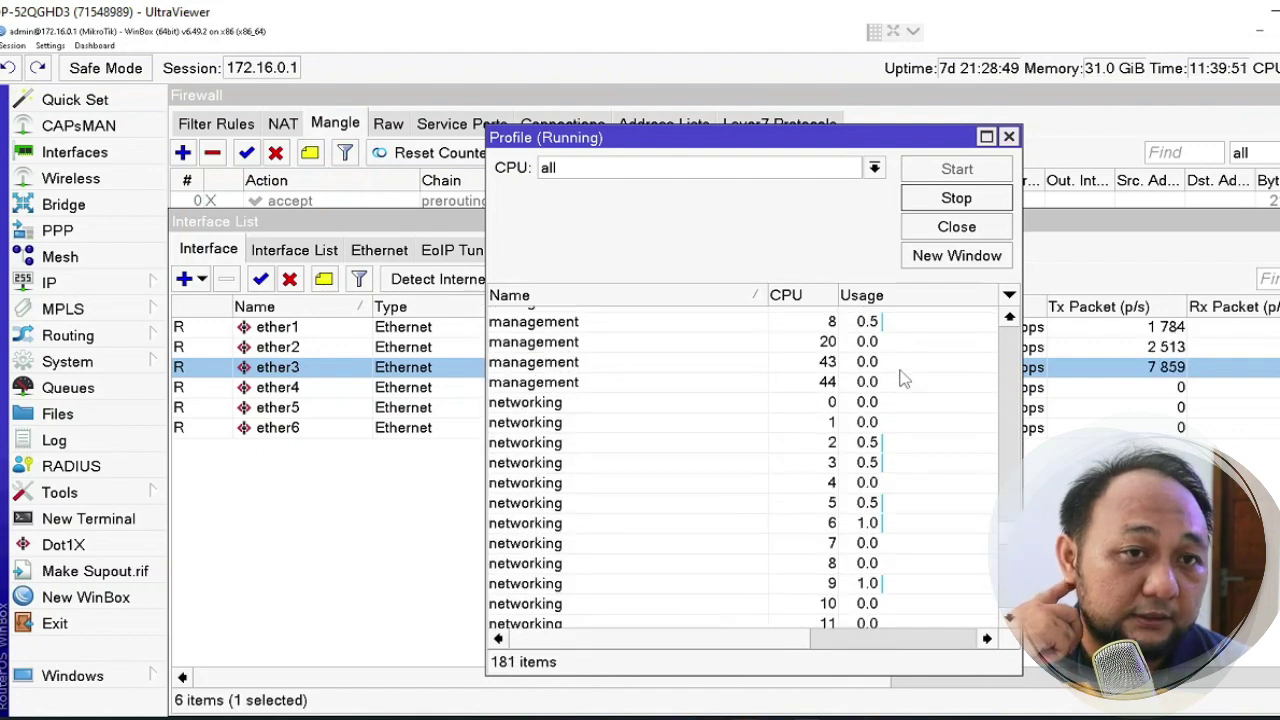
{"action": "scroll", "coordinate": [903, 378], "scroll_direction": "down", "scroll_amount": 10}
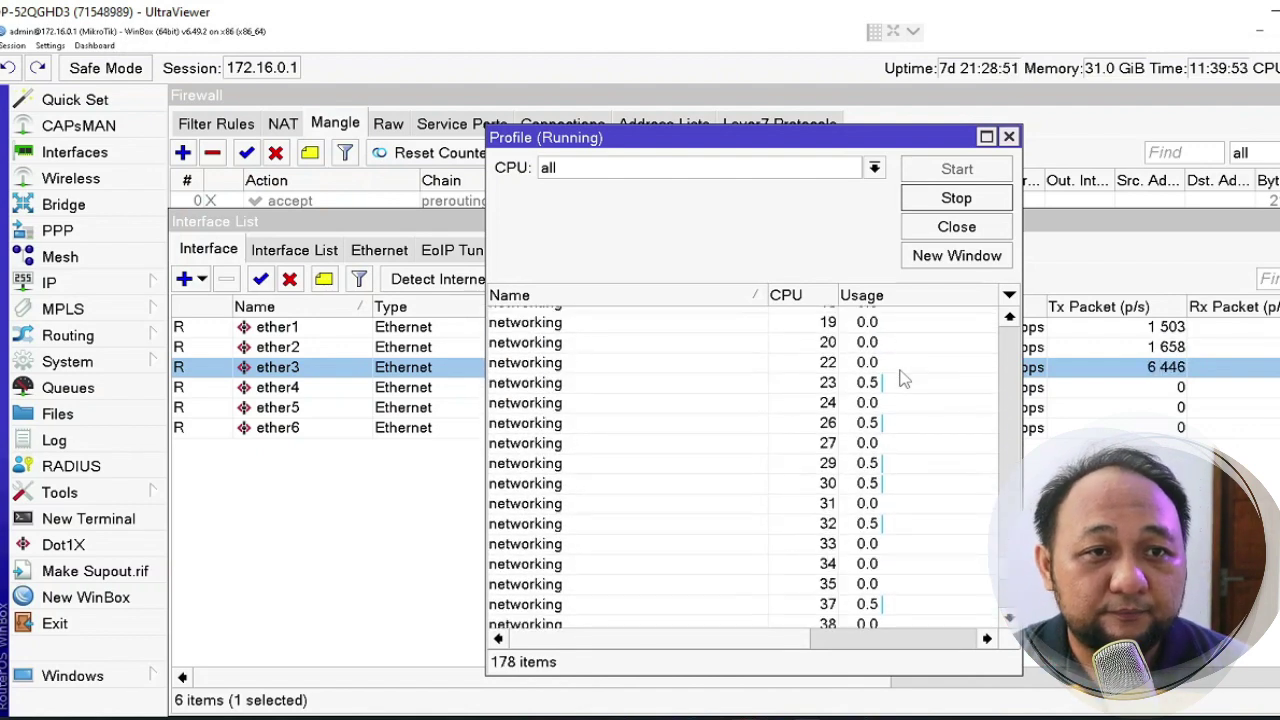
{"action": "scroll", "coordinate": [903, 378], "scroll_direction": "down", "scroll_amount": 3}
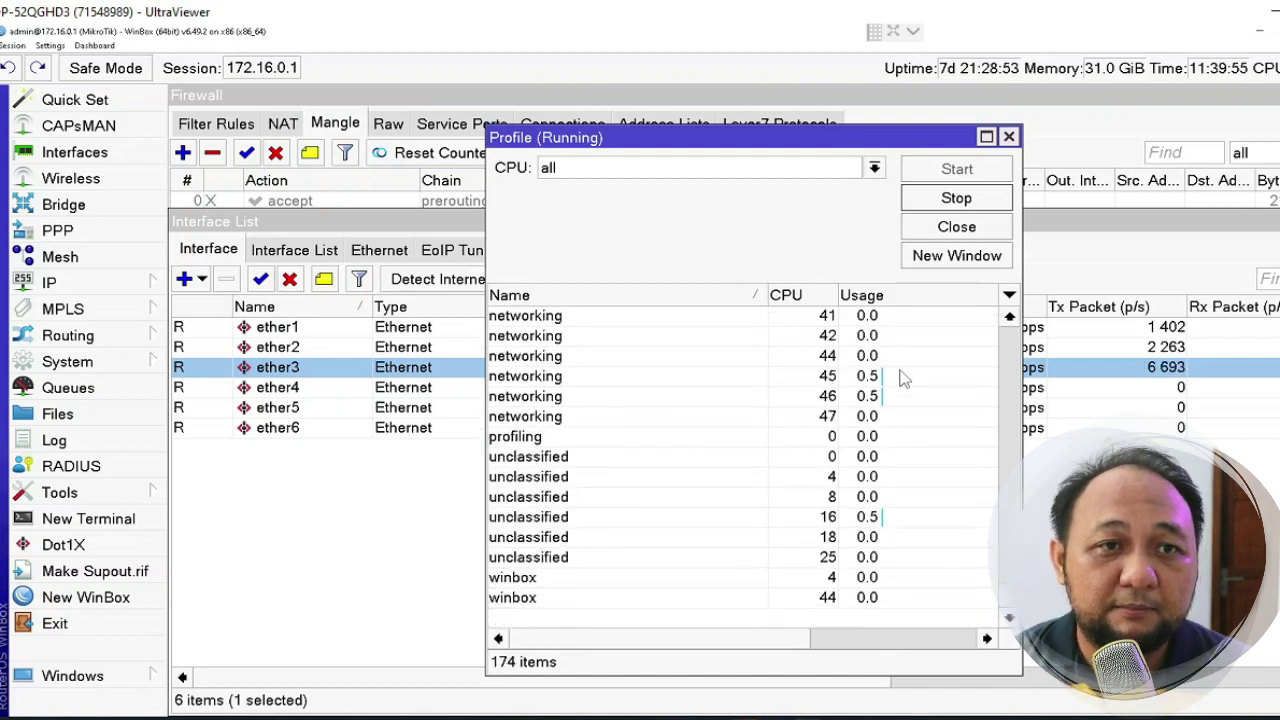
{"action": "left_click", "coordinate": [958, 199]}
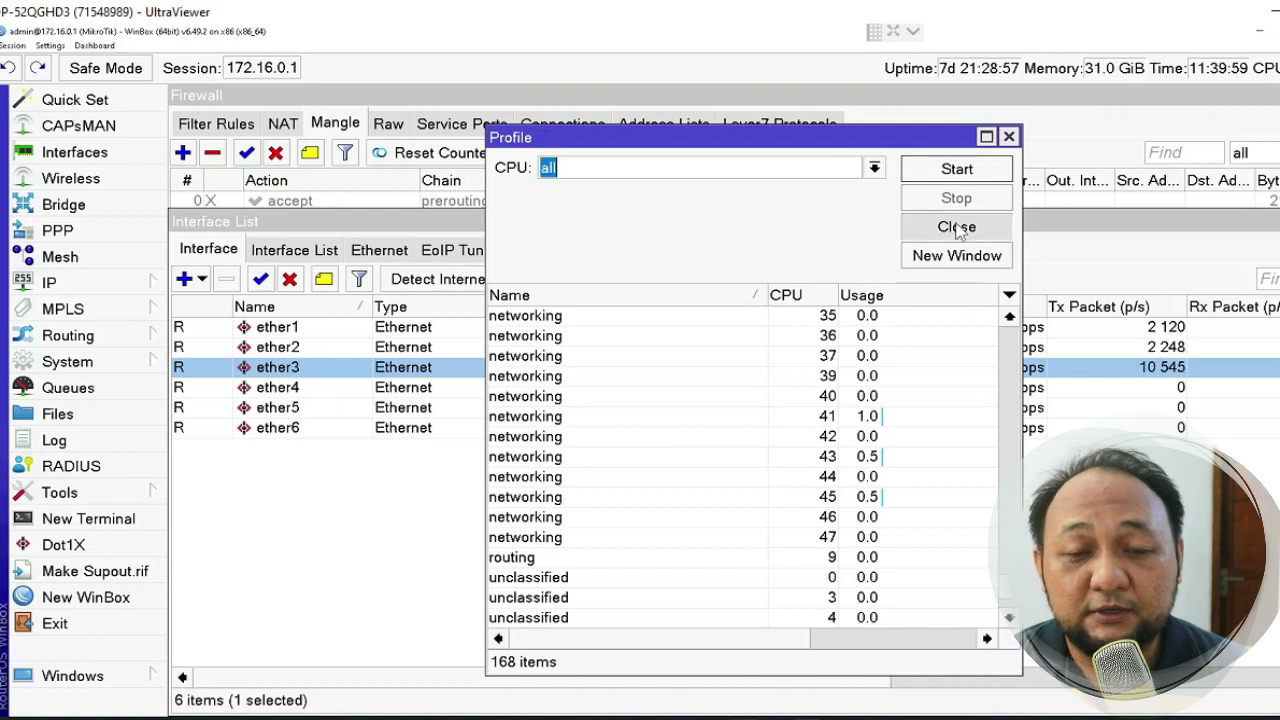
{"action": "left_click", "coordinate": [956, 226]}
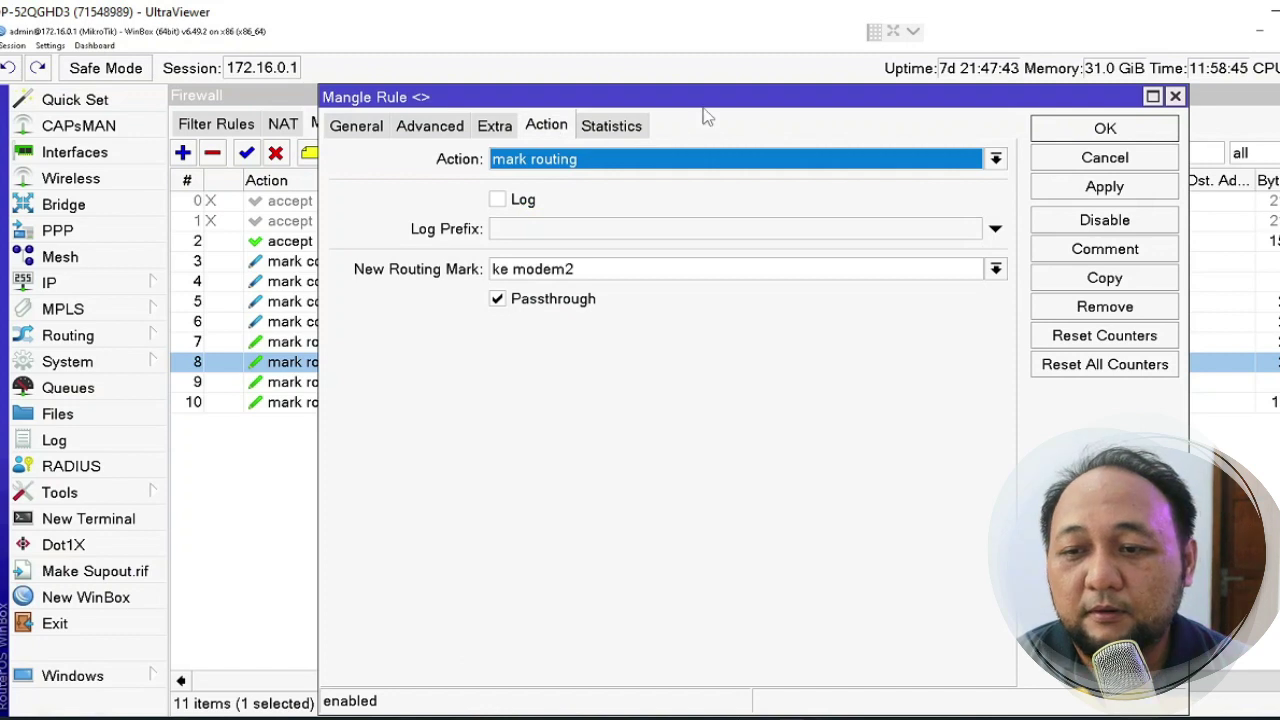
- Cancel the open mark-routing rule for ke modem2 and view the advanced settings of mangle rule 5, which marks modem1 connections
{"action": "left_click", "coordinate": [1104, 158]}
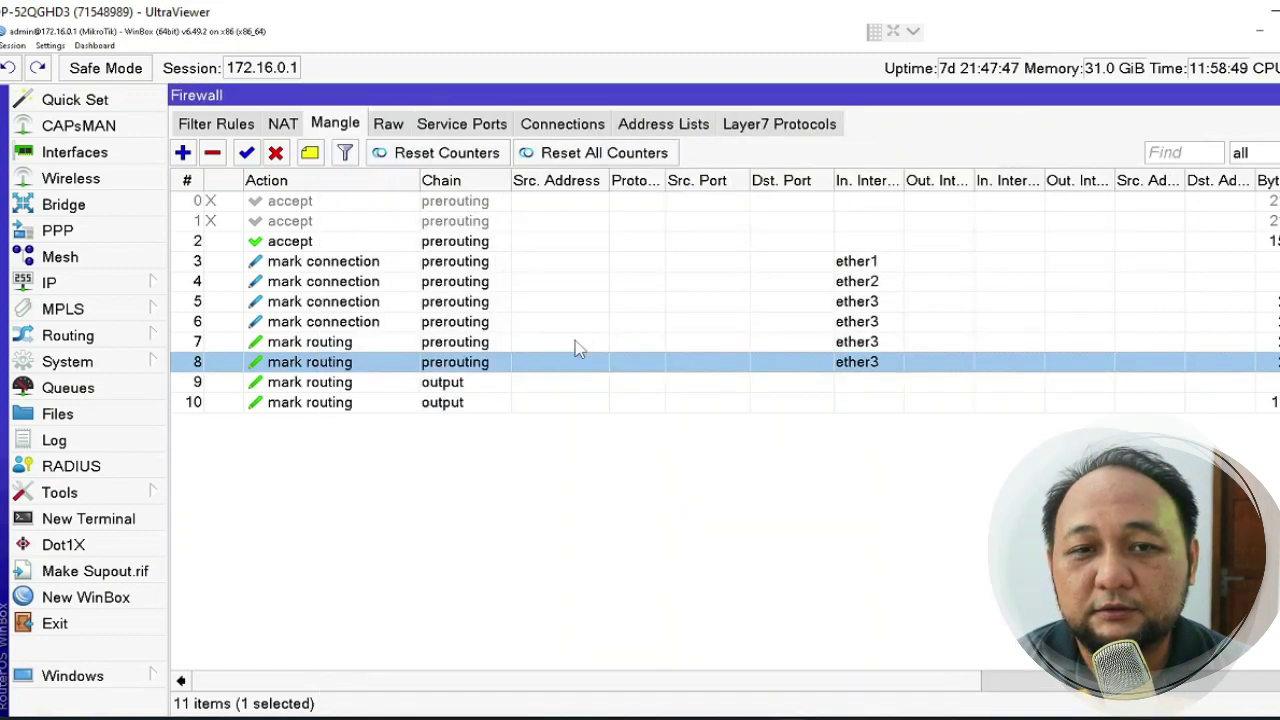
{"action": "left_click", "coordinate": [645, 303]}
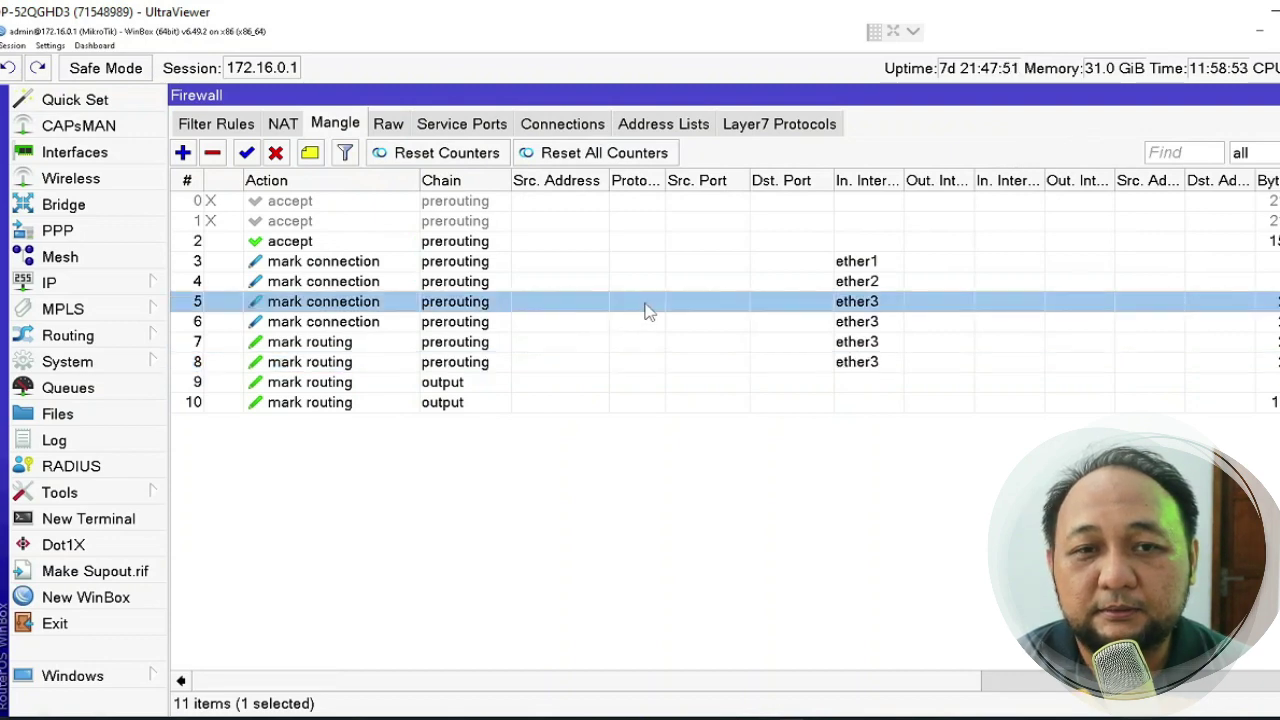
{"action": "double_click", "coordinate": [645, 311]}
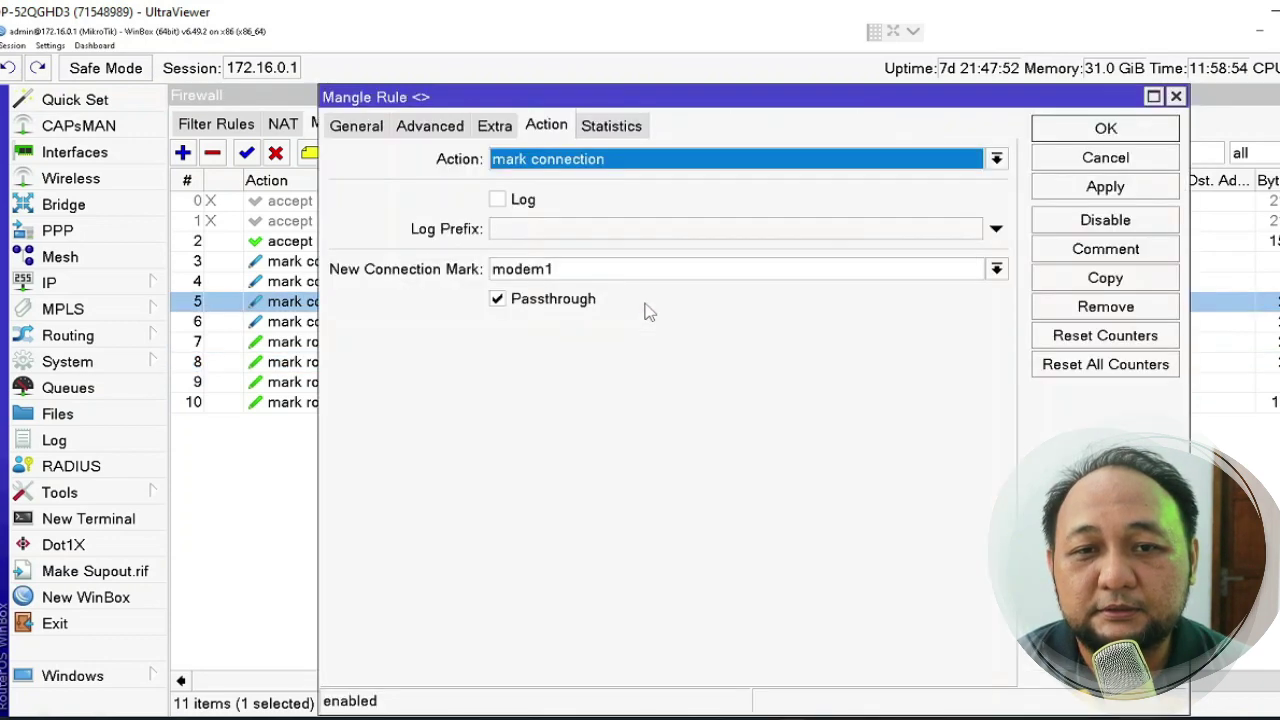
{"action": "left_click", "coordinate": [432, 127]}
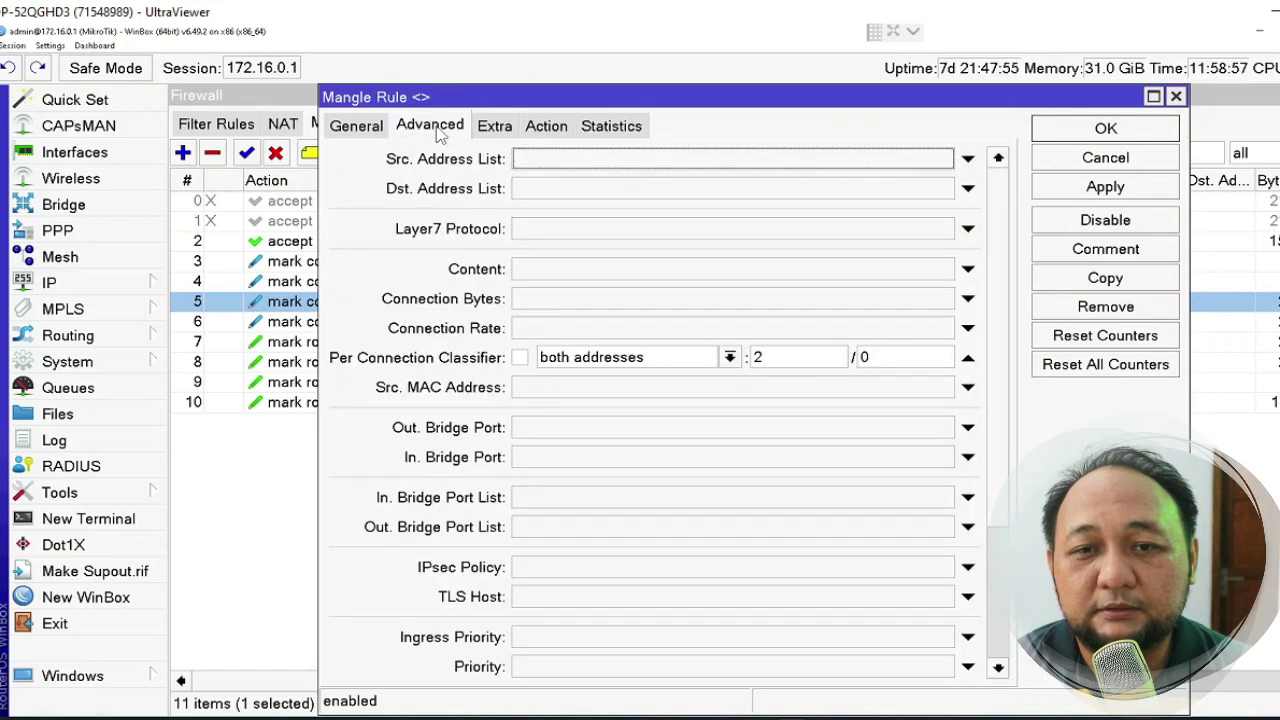
- Check the source address lists available to mangle rule 5, leave the field unset and cancel the rule dialog
{"action": "left_click", "coordinate": [967, 161]}
{"action": "left_click", "coordinate": [943, 160]}
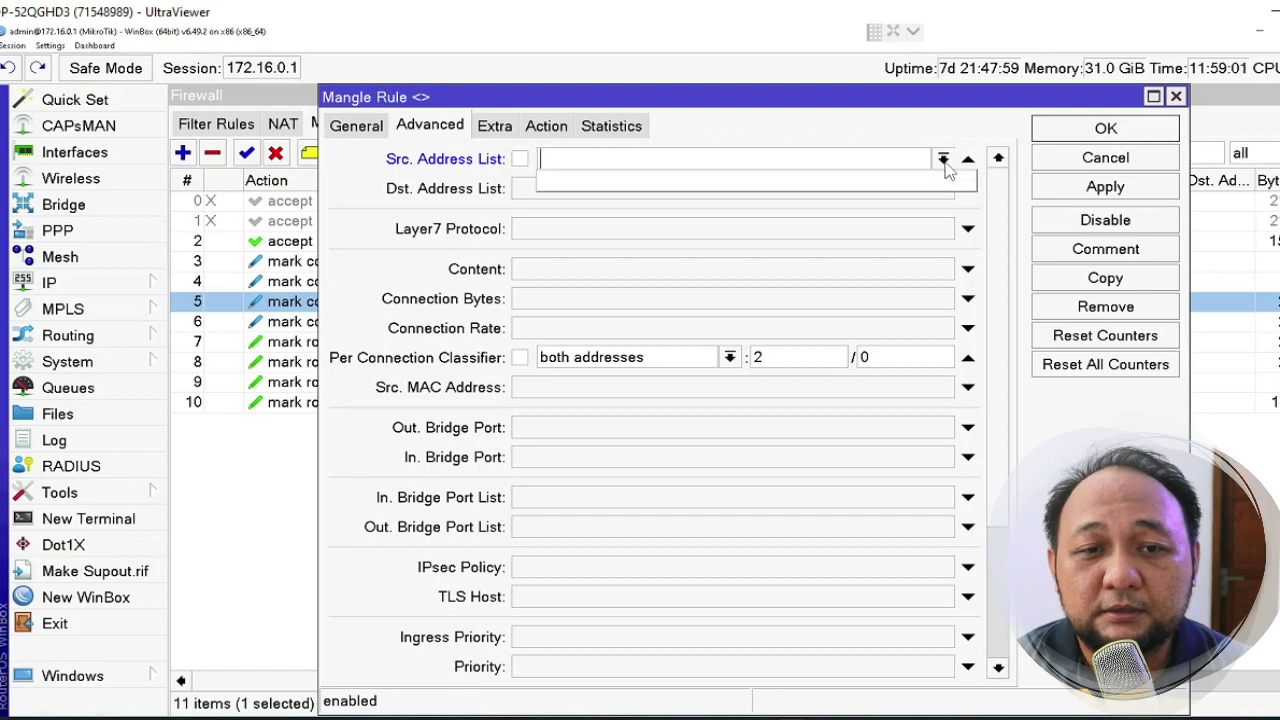
{"action": "left_click", "coordinate": [944, 161]}
{"action": "left_click", "coordinate": [970, 161]}
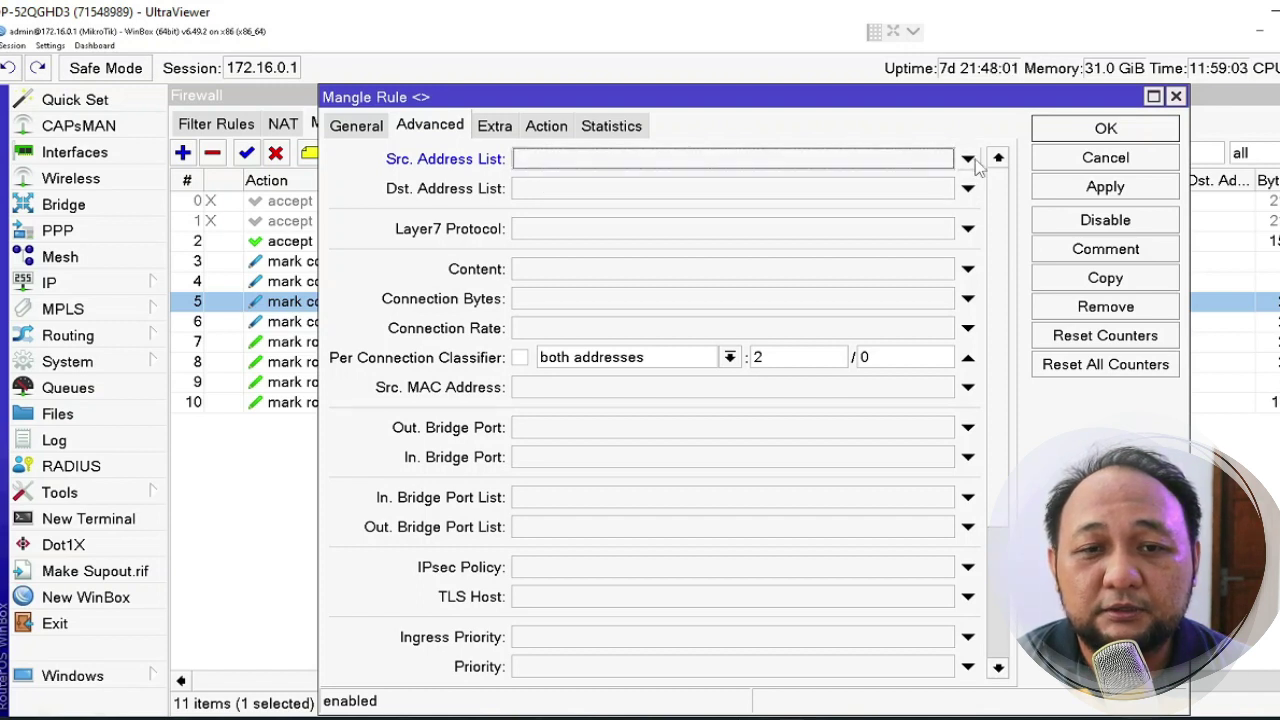
{"action": "left_click", "coordinate": [1090, 160]}
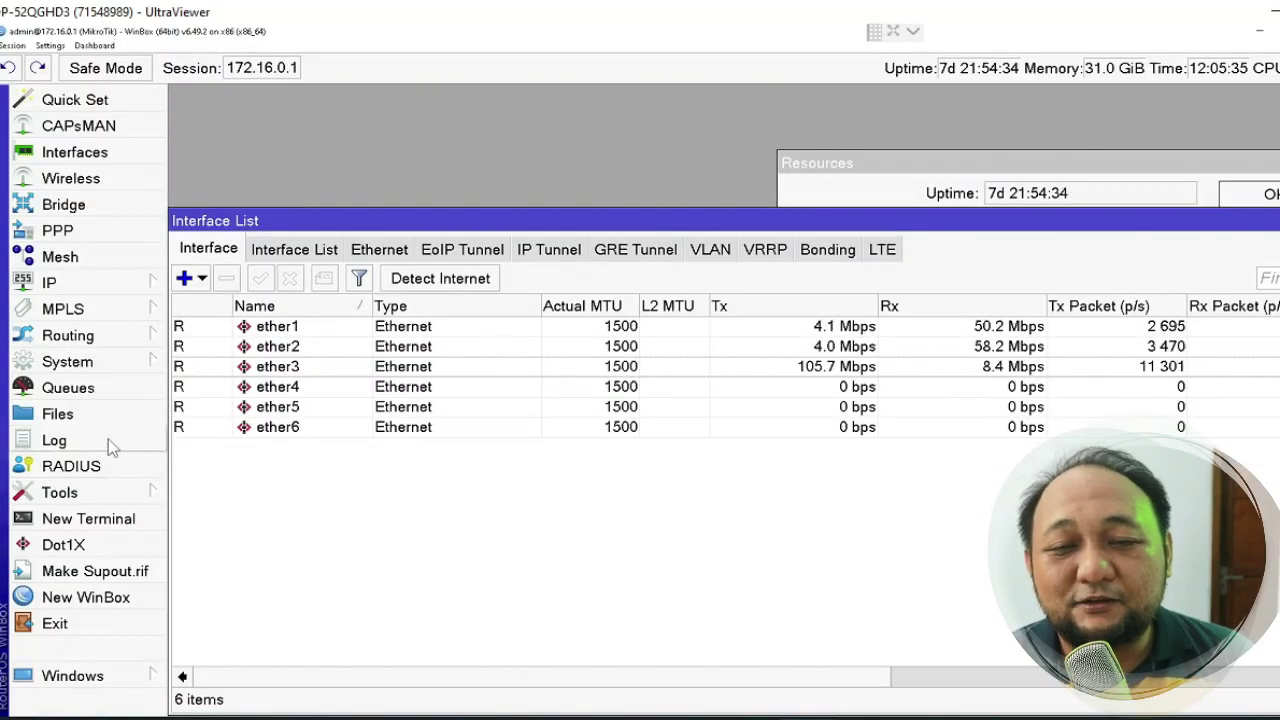
- Open the router log to check the latest DHCP entries, and close it
{"action": "left_click", "coordinate": [54, 440]}
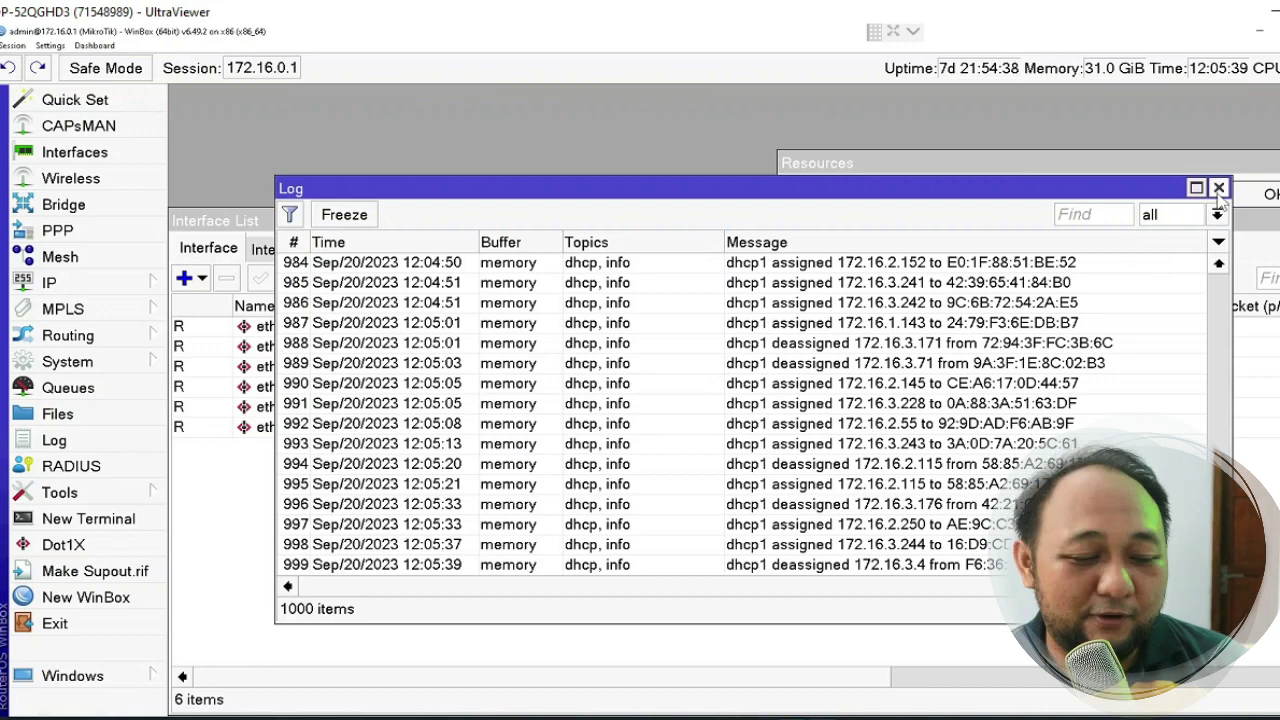
{"action": "key", "text": "Escape"}
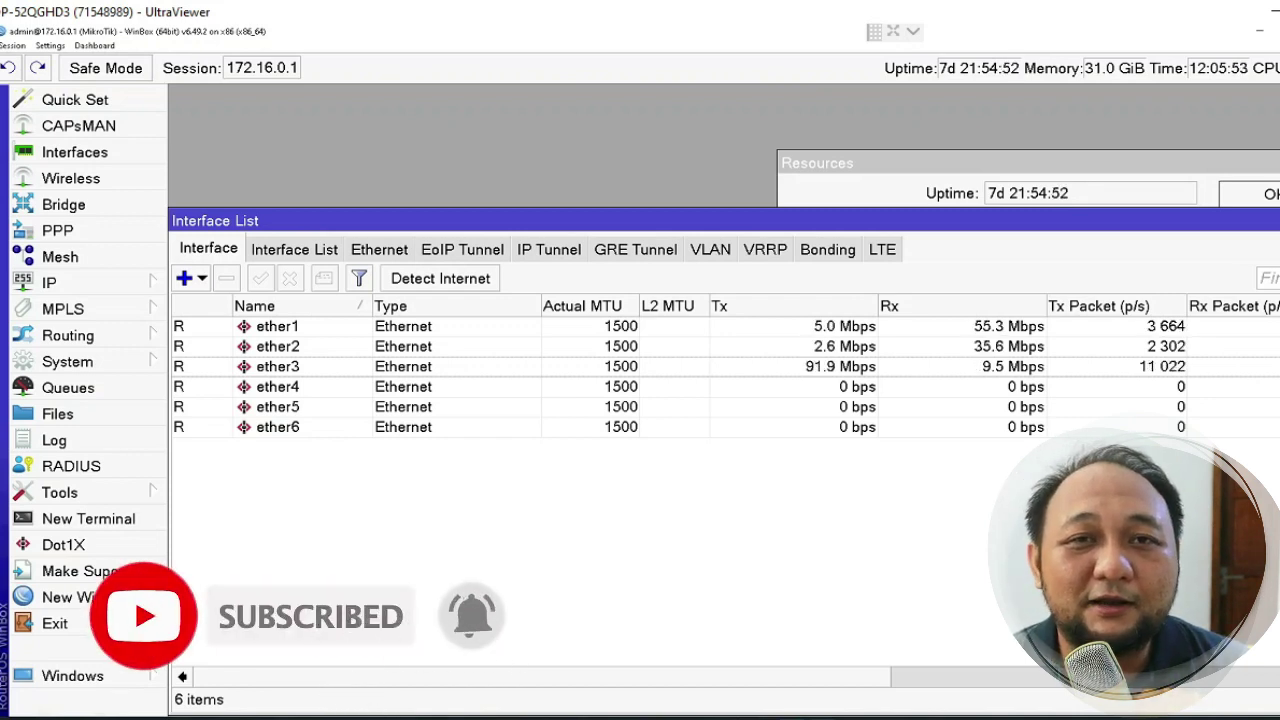
- Review the traffic, link status, loop protection and Ethernet settings of interface ether3, and close its properties without changes
{"action": "left_click", "coordinate": [873, 369]}
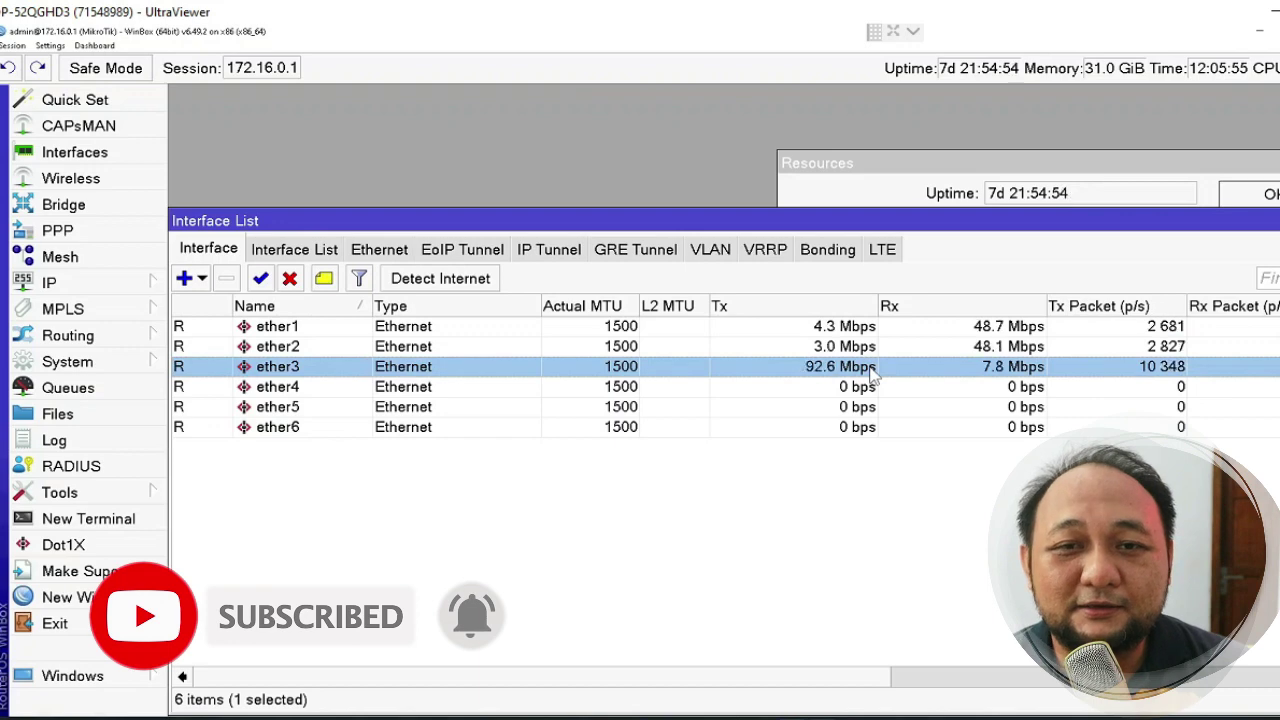
{"action": "double_click", "coordinate": [873, 369]}
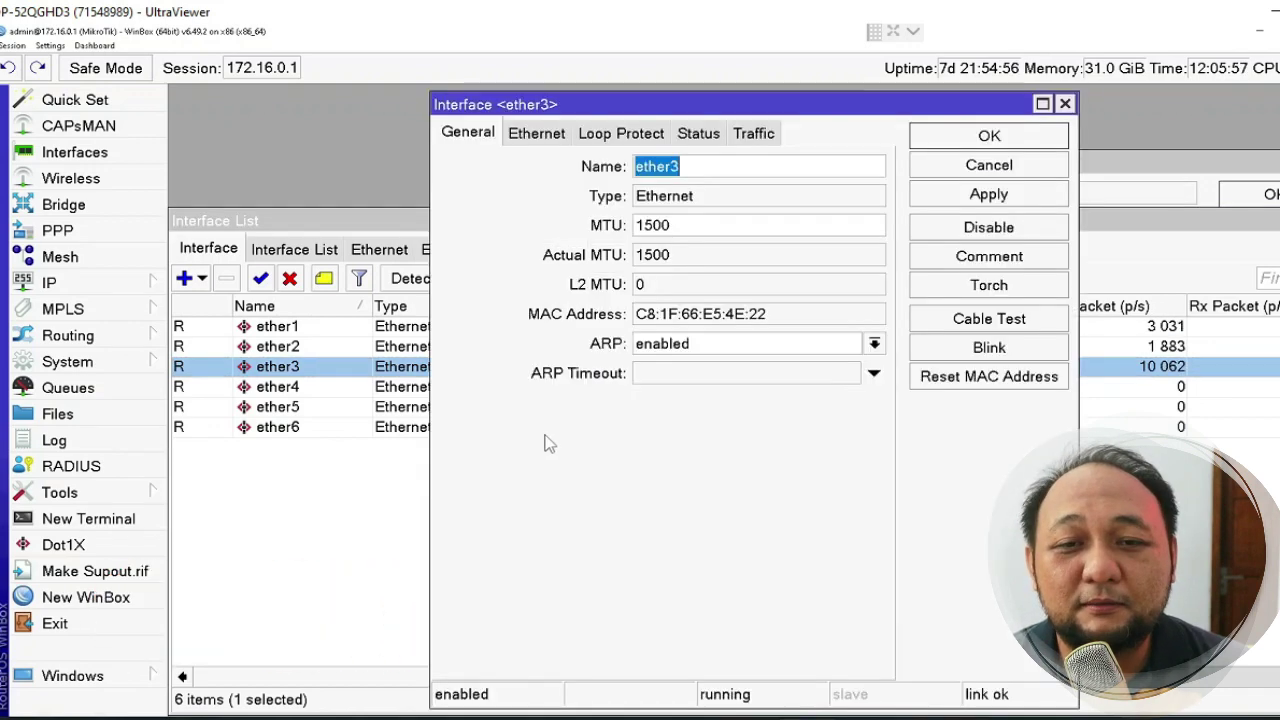
{"action": "left_click", "coordinate": [753, 136]}
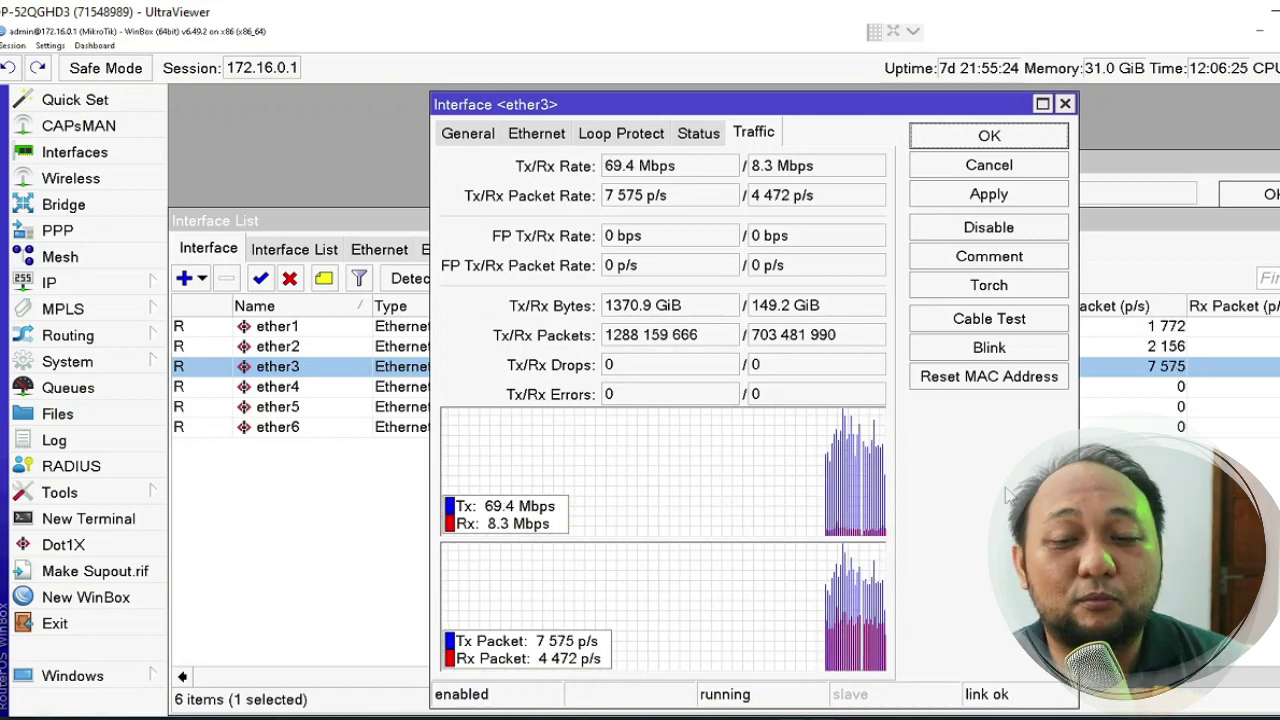
{"action": "left_click", "coordinate": [718, 138]}
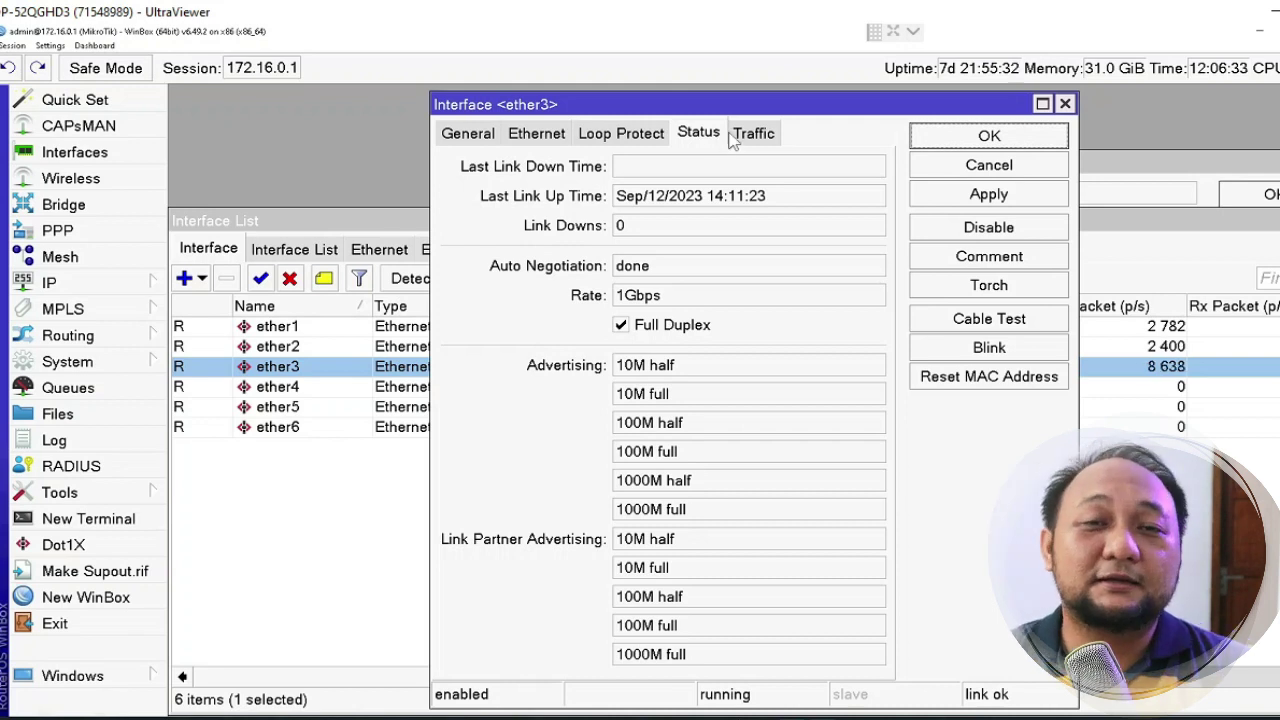
{"action": "left_click", "coordinate": [630, 133]}
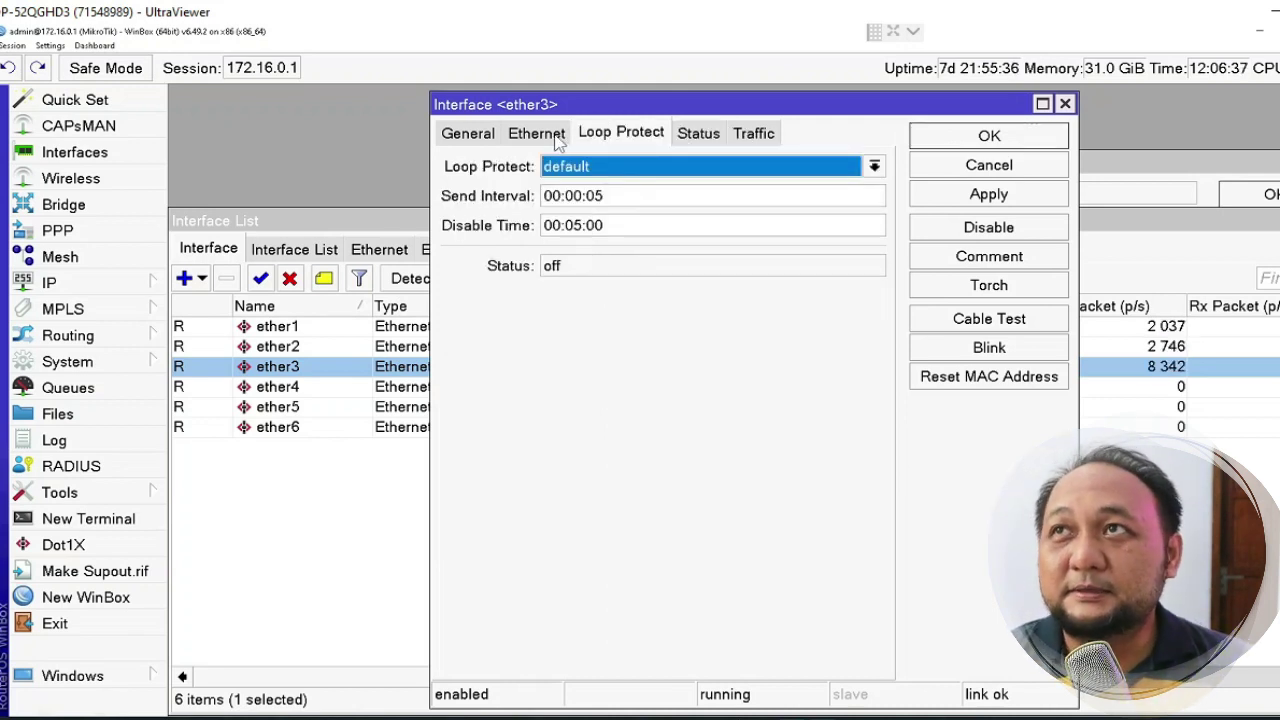
{"action": "left_click", "coordinate": [556, 137]}
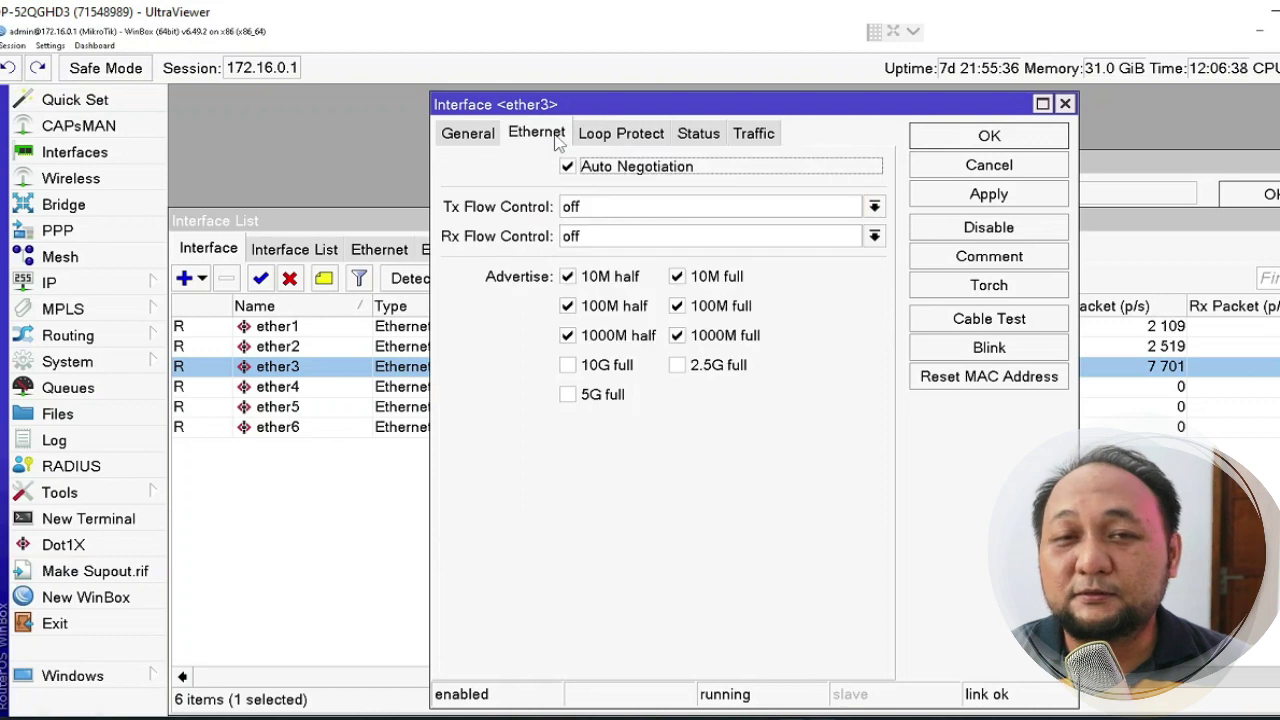
{"action": "left_click", "coordinate": [470, 133]}
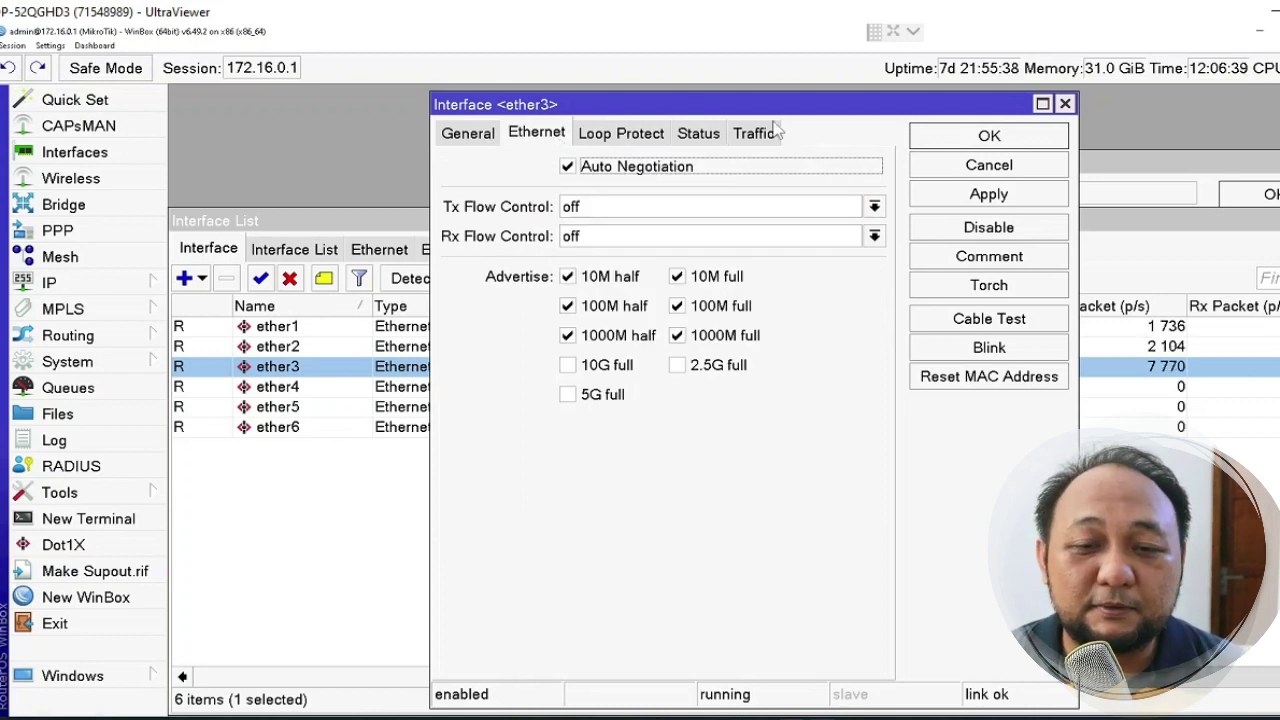
{"action": "left_click", "coordinate": [1030, 168]}
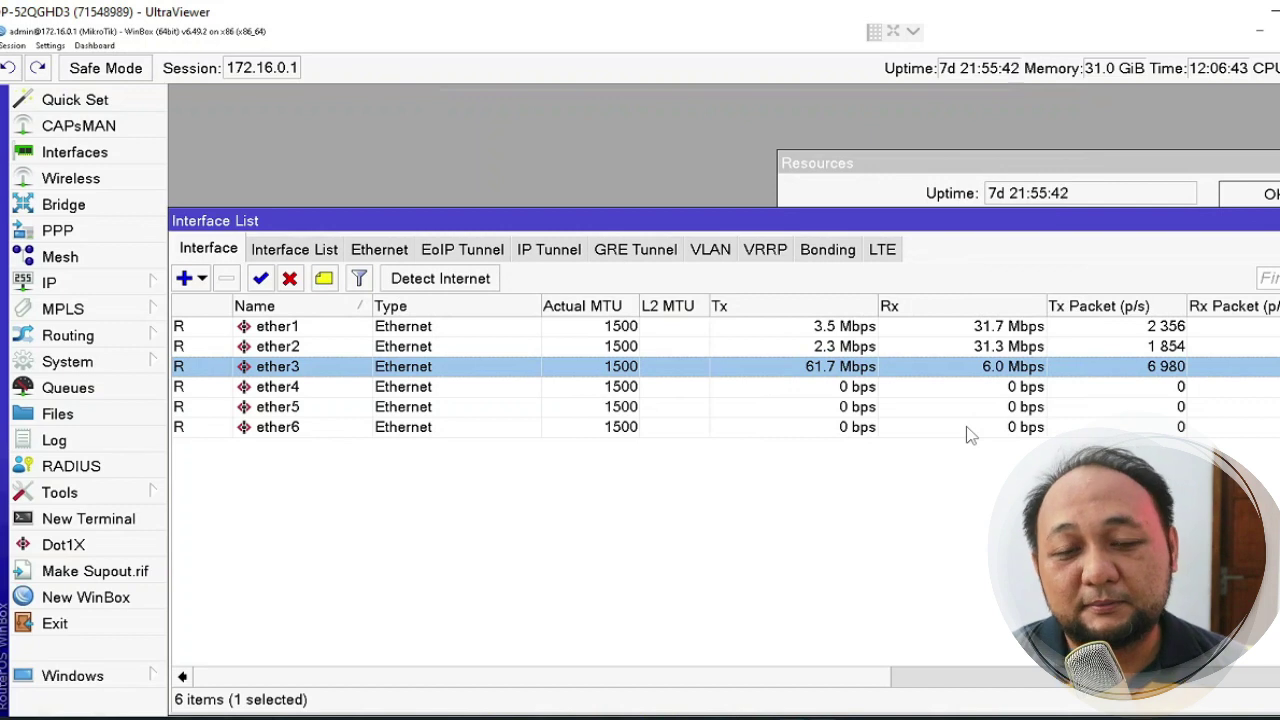